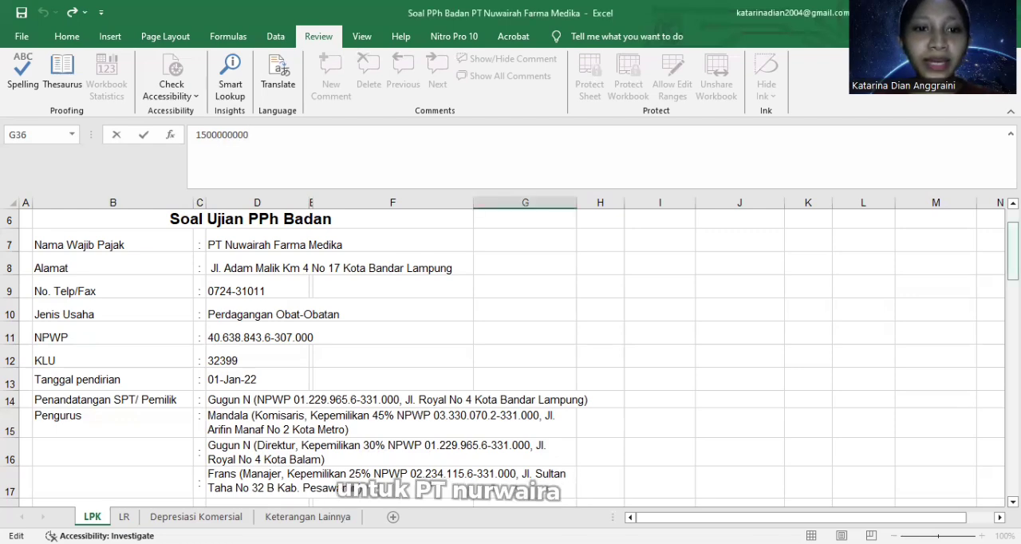
Step: Review the company details and balance sheet on the LPK sheet, checking the LR and Depresiasi Komersial sheets as well
{"action": "mouse_move", "coordinate": [1013, 244]}
{"action": "left_mouse_down"}
{"action": "mouse_move", "coordinate": [1013, 231]}
{"action": "mouse_move", "coordinate": [1013, 294]}
{"action": "left_mouse_up"}
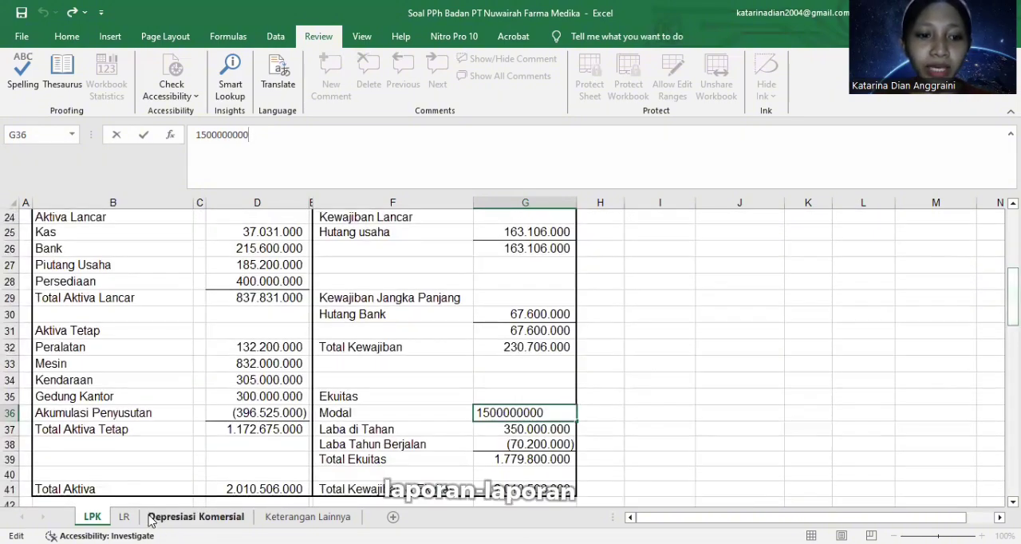
{"action": "left_click", "coordinate": [129, 518]}
{"action": "left_click", "coordinate": [196, 517]}
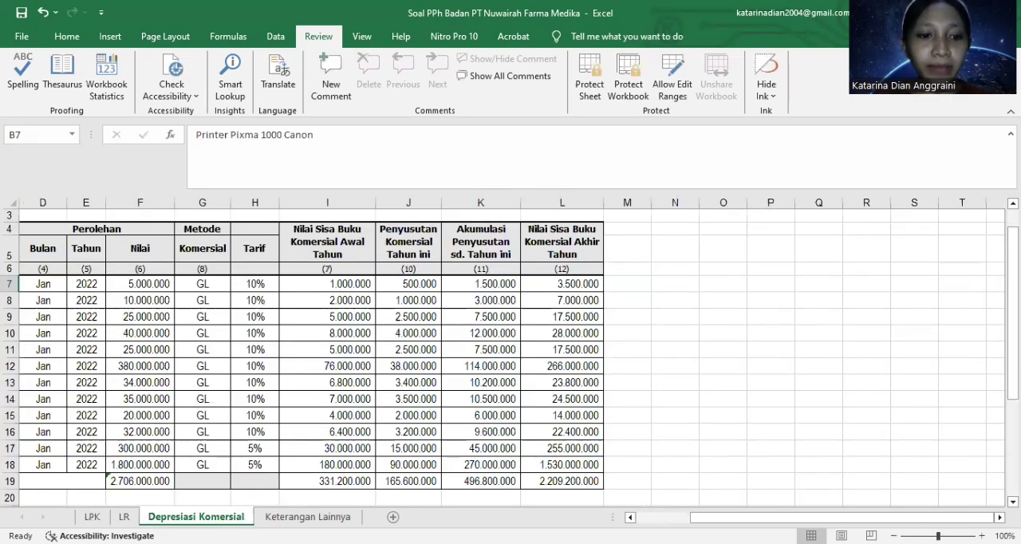
{"action": "left_click", "coordinate": [93, 517]}
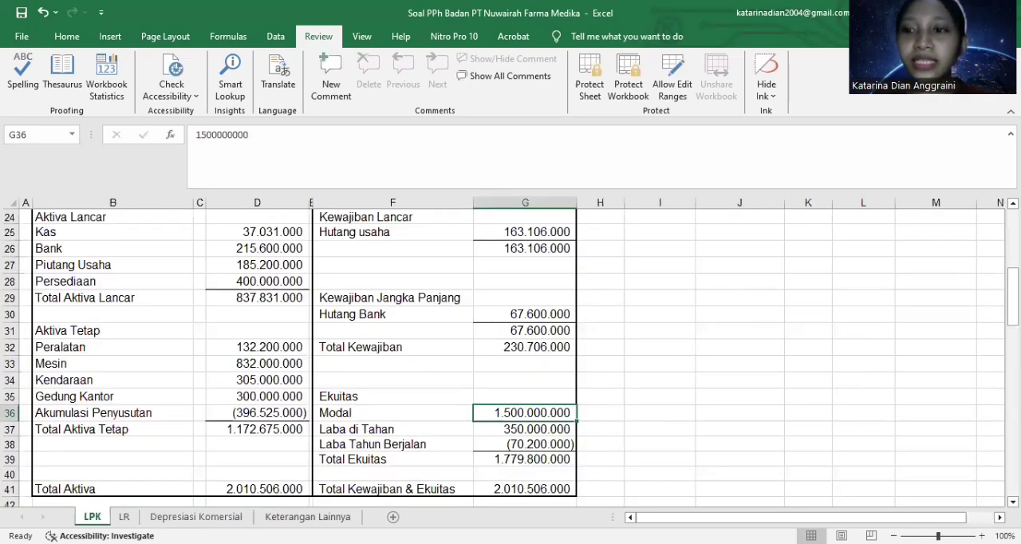
{"action": "scroll", "coordinate": [511, 351], "scroll_direction": "up", "scroll_amount": 6}
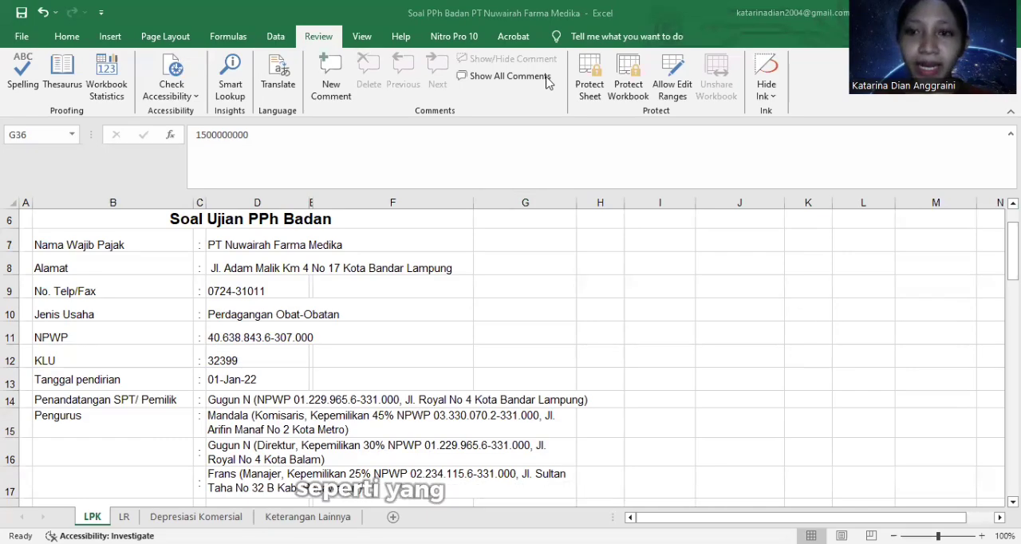
Step: Switch to Adobe Acrobat and look over the fiscal depreciation list in the Lampiran Khusus 1A form
{"action": "key", "text": "alt+Tab"}
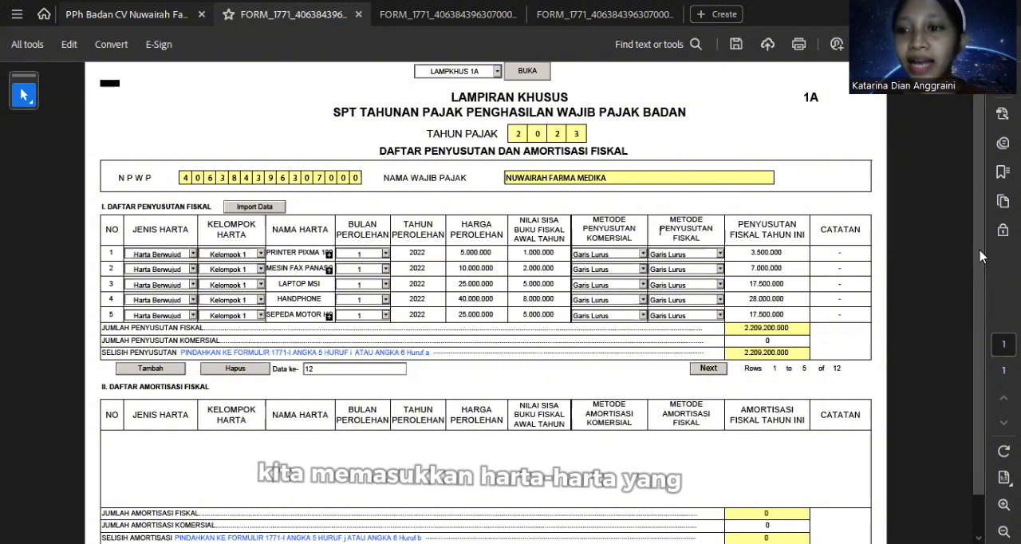
{"action": "scroll", "coordinate": [982, 245], "scroll_direction": "down", "scroll_amount": 1}
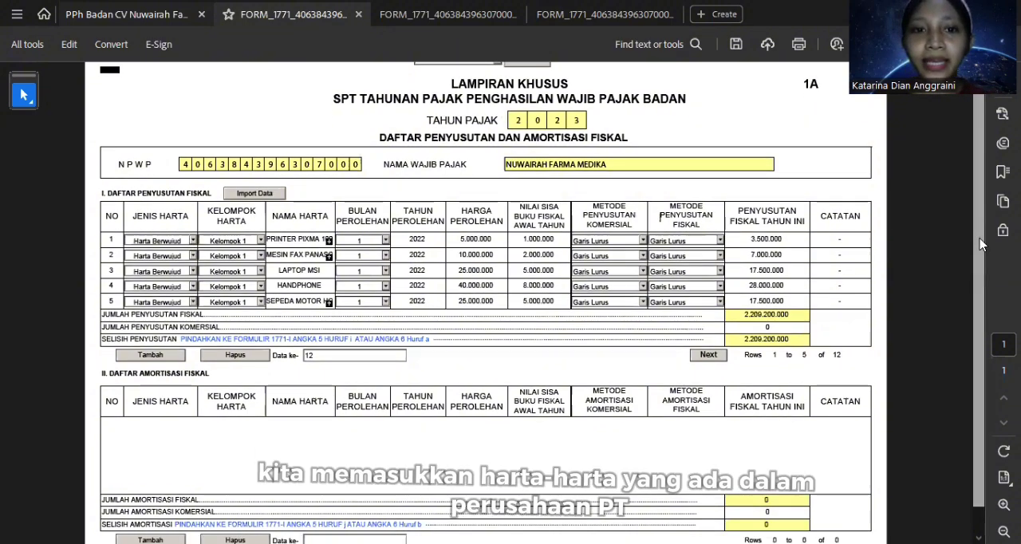
{"action": "scroll", "coordinate": [981, 245], "scroll_direction": "up", "scroll_amount": 1}
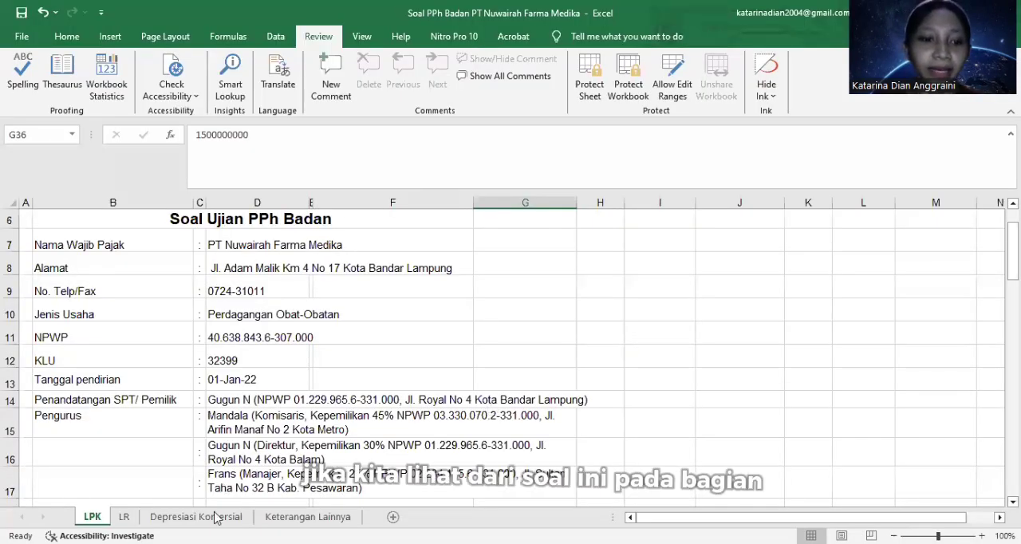
Step: In the Excel workbook, show the Depresiasi Komersial sheet and look over all columns of the depreciation table
{"action": "left_click", "coordinate": [215, 517]}
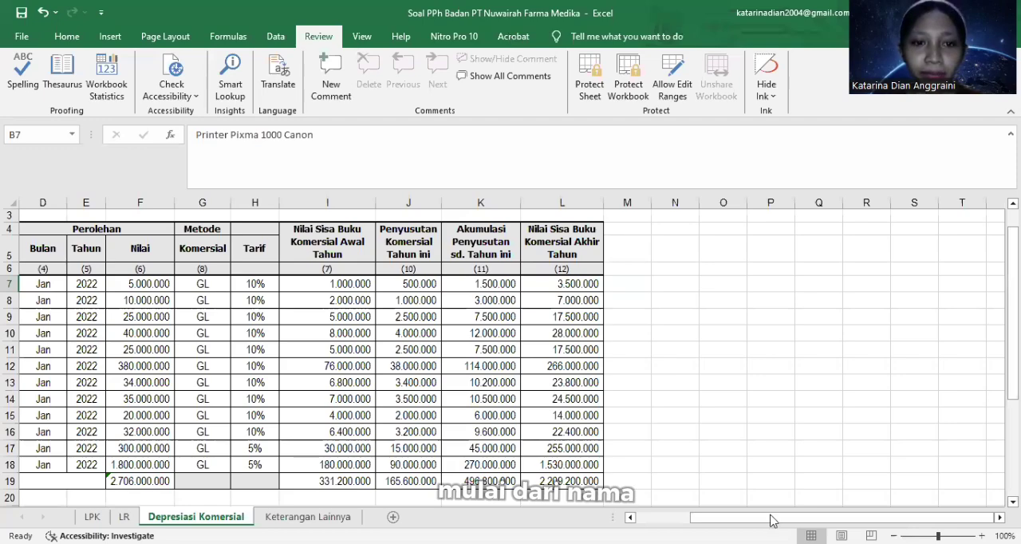
{"action": "left_click_drag", "start_coordinate": [771, 519], "coordinate": [717, 519]}
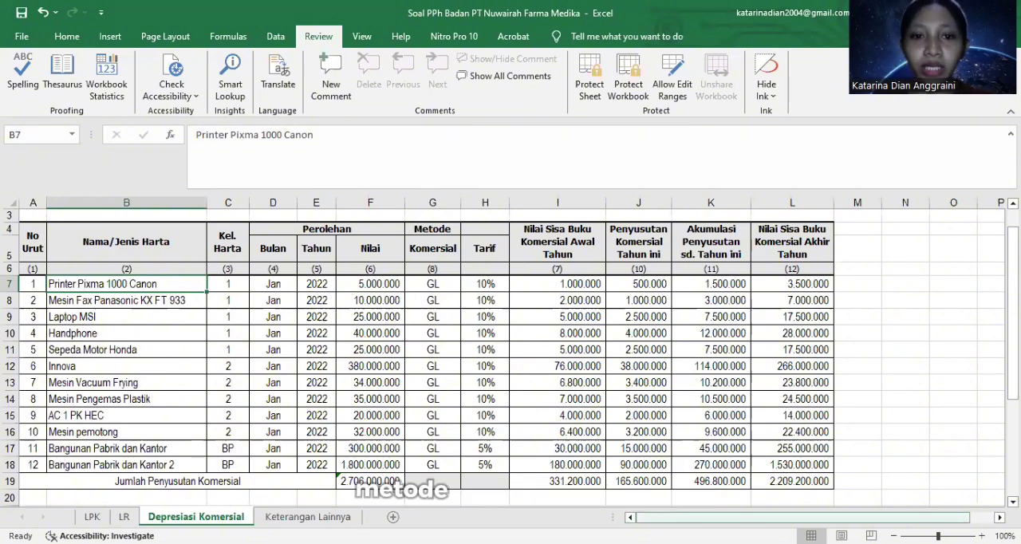
{"action": "left_click_drag", "start_coordinate": [804, 518], "coordinate": [827, 518]}
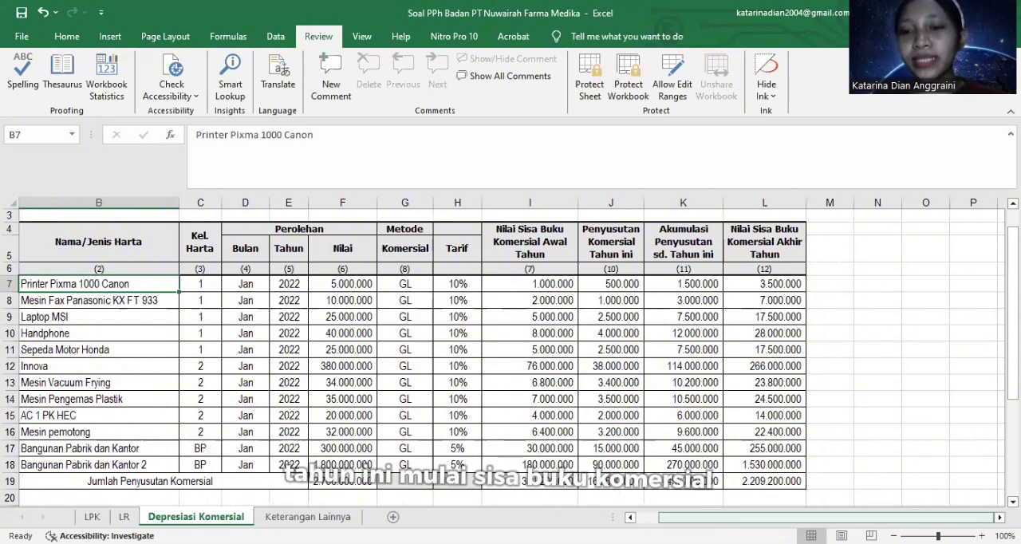
{"action": "left_click_drag", "start_coordinate": [728, 519], "coordinate": [705, 519]}
{"action": "mouse_move", "coordinate": [1012, 295]}
{"action": "left_mouse_down"}
{"action": "mouse_move", "coordinate": [1012, 308]}
{"action": "mouse_move", "coordinate": [1012, 281]}
{"action": "left_mouse_up"}
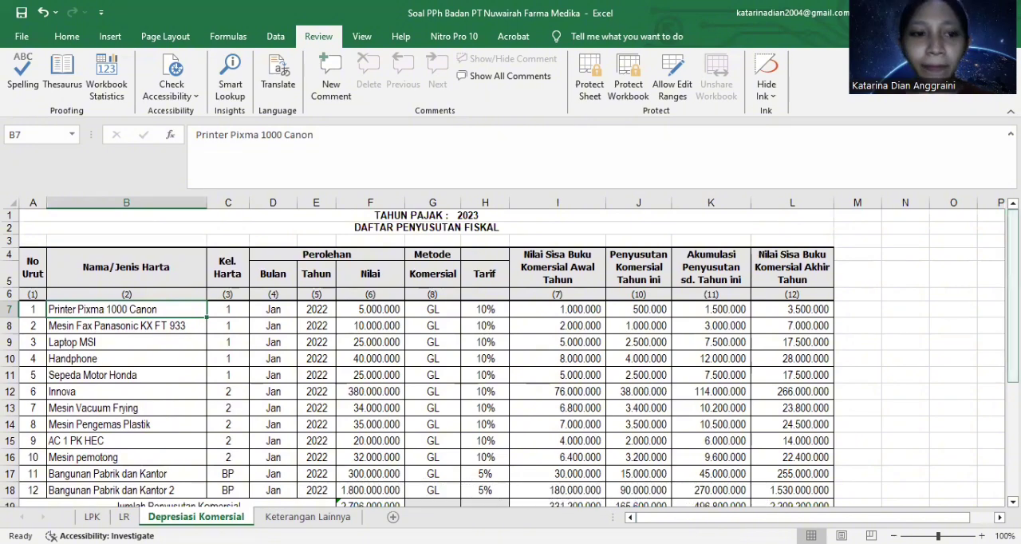
{"action": "scroll", "coordinate": [556, 314], "scroll_direction": "down", "scroll_amount": 1}
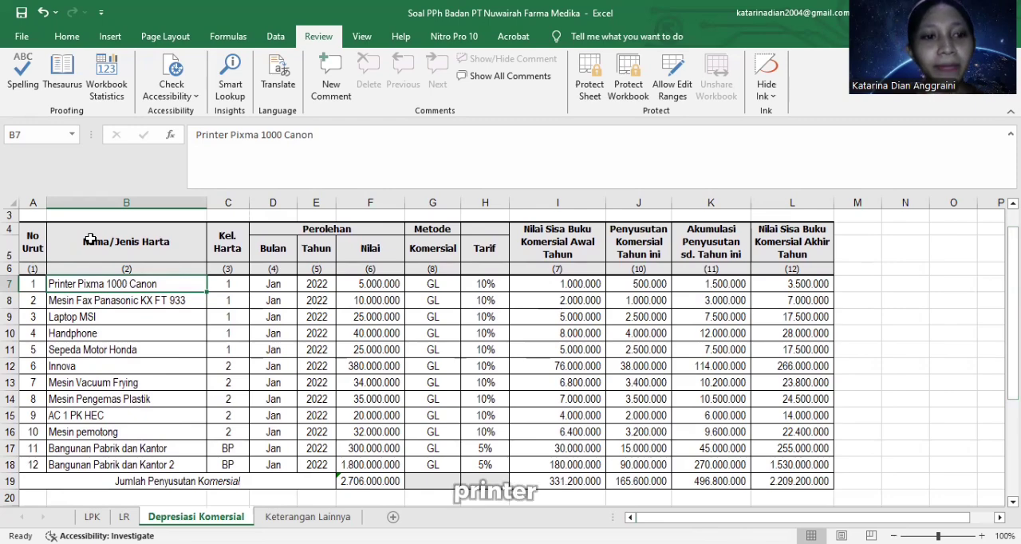
Step: Go through the asset names in the Nama/Jenis Harta column, from Sepeda Motor Honda to Bangunan Pabrik dan Kantor 2
{"action": "left_click", "coordinate": [105, 351]}
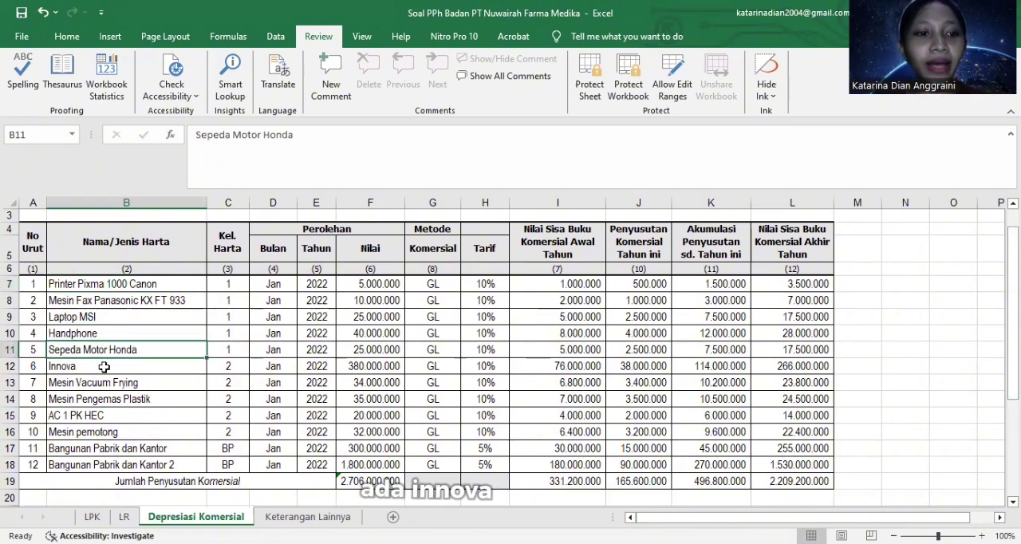
{"action": "key", "text": "Down"}
{"action": "key", "text": "Down"}
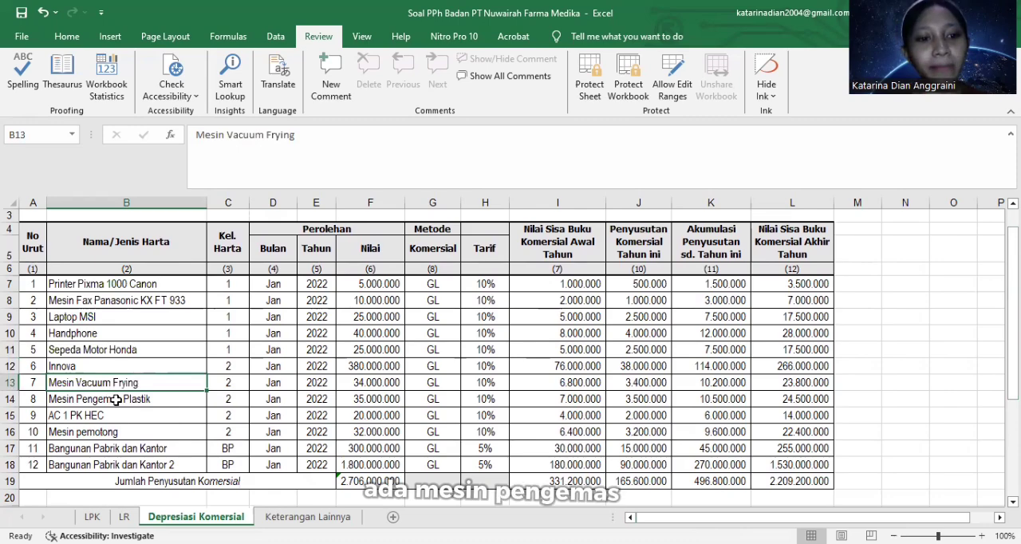
{"action": "left_click", "coordinate": [117, 401]}
{"action": "left_click", "coordinate": [126, 412]}
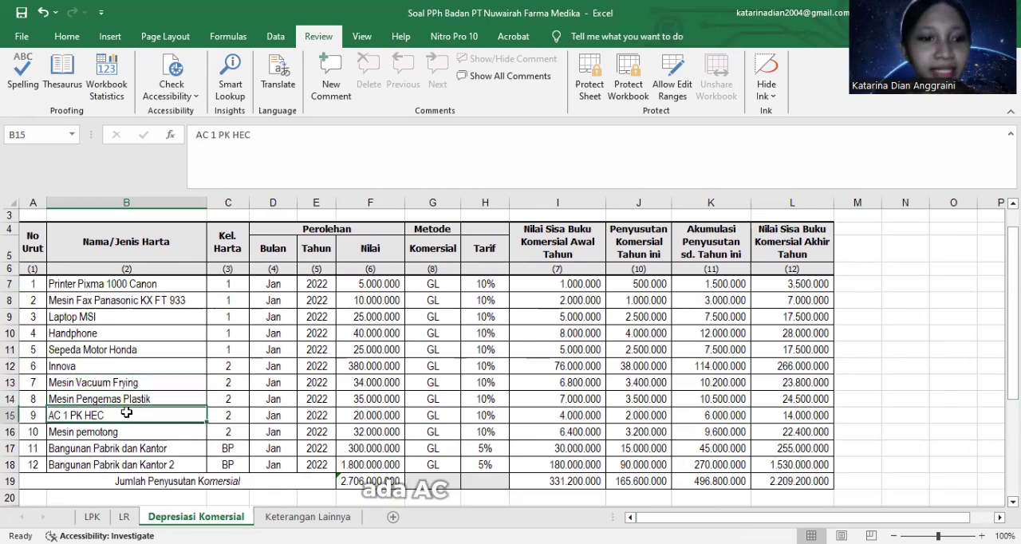
{"action": "key", "text": "Down"}
{"action": "key", "text": "Down"}
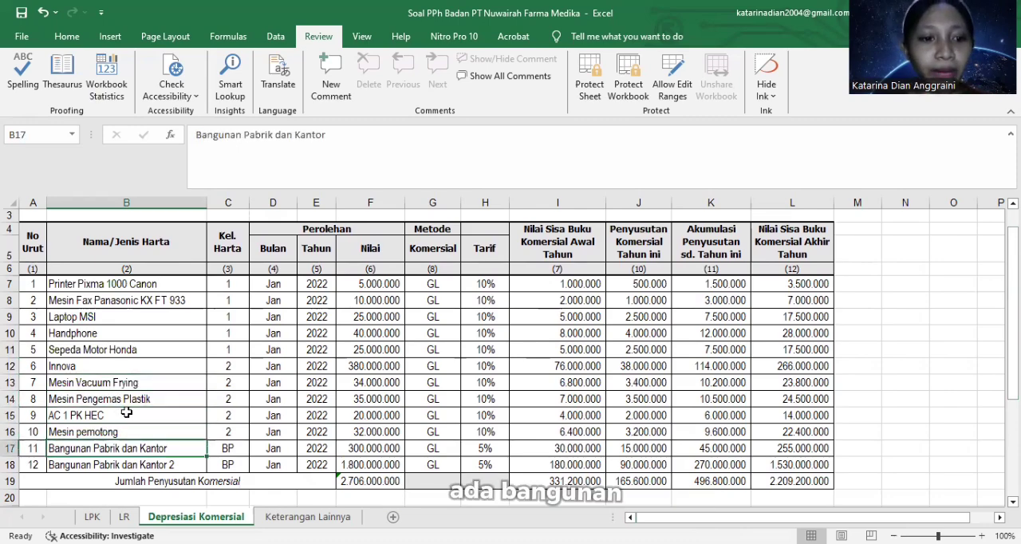
{"action": "key", "text": "Down"}
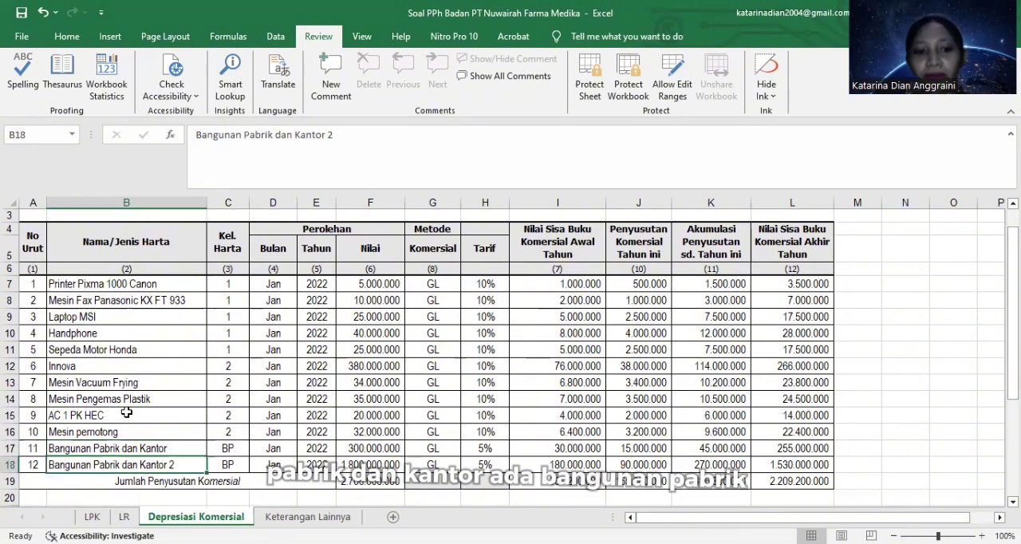
{"action": "key", "text": "Up"}
{"action": "key", "text": "Up"}
{"action": "key", "text": "Up"}
{"action": "key", "text": "Up"}
{"action": "key", "text": "Up"}
{"action": "key", "text": "Up"}
{"action": "key", "text": "Up"}
{"action": "key", "text": "Up"}
{"action": "key", "text": "Up"}
{"action": "key", "text": "Up"}
{"action": "key", "text": "Up"}
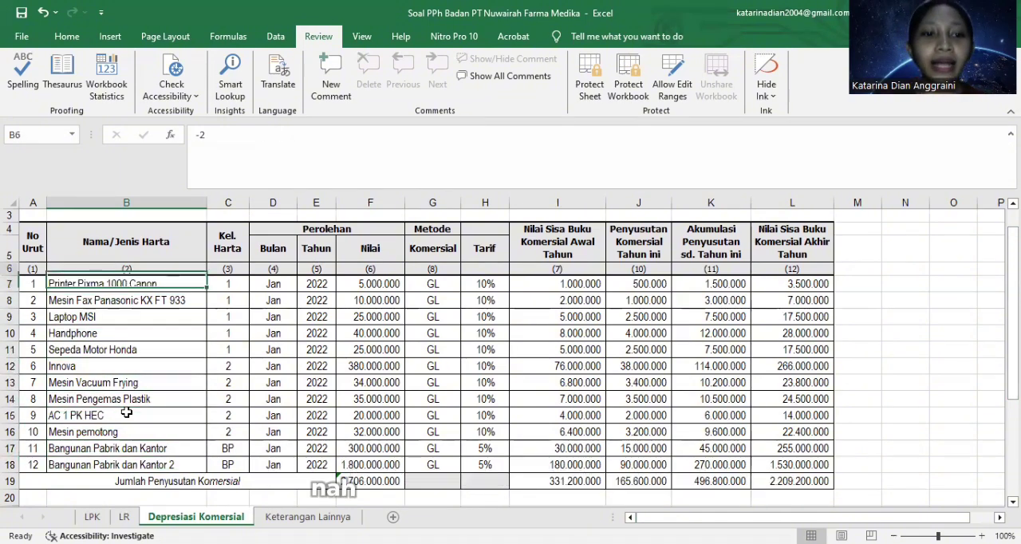
Step: Examine the asset group, acquisition values, depreciation method and rate columns, starting from the Printer Pixma 1000 Canon row
{"action": "key", "text": "Right"}
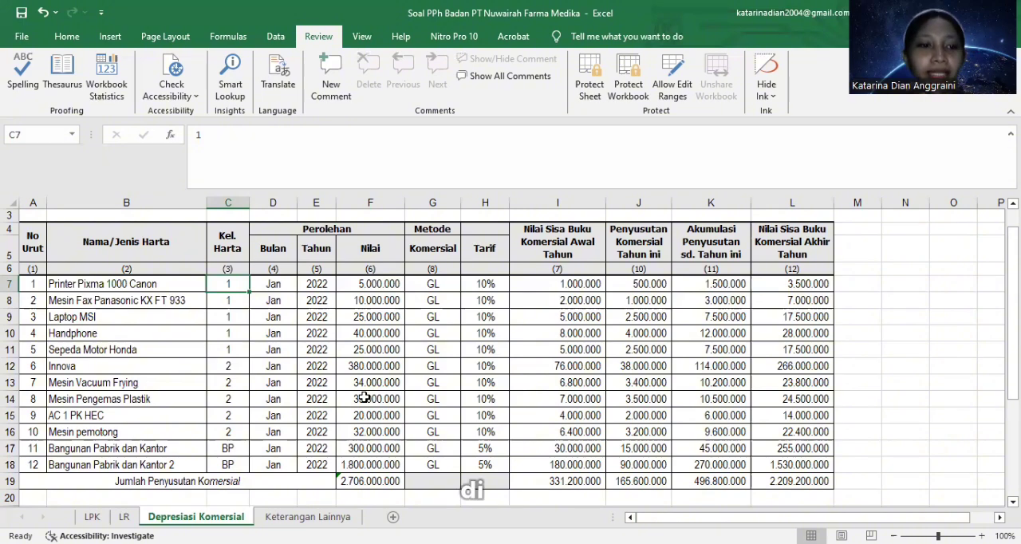
{"action": "left_click", "coordinate": [372, 285]}
{"action": "key", "text": "Down"}
{"action": "key", "text": "Down"}
{"action": "key", "text": "Down"}
{"action": "key", "text": "Up"}
{"action": "key", "text": "Up"}
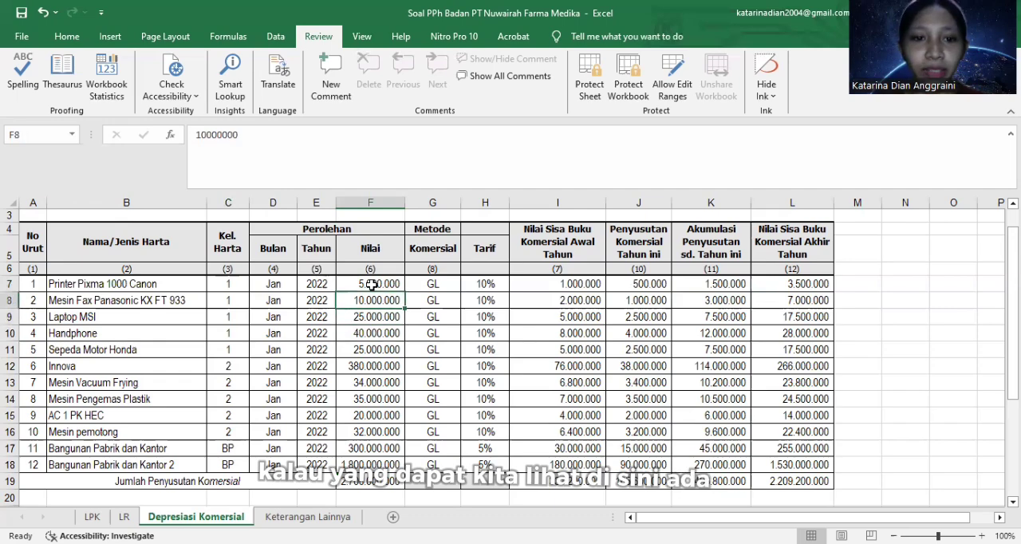
{"action": "key", "text": "Up"}
{"action": "key", "text": "Down"}
{"action": "key", "text": "Down"}
{"action": "key", "text": "Down"}
{"action": "key", "text": "Down"}
{"action": "key", "text": "Down"}
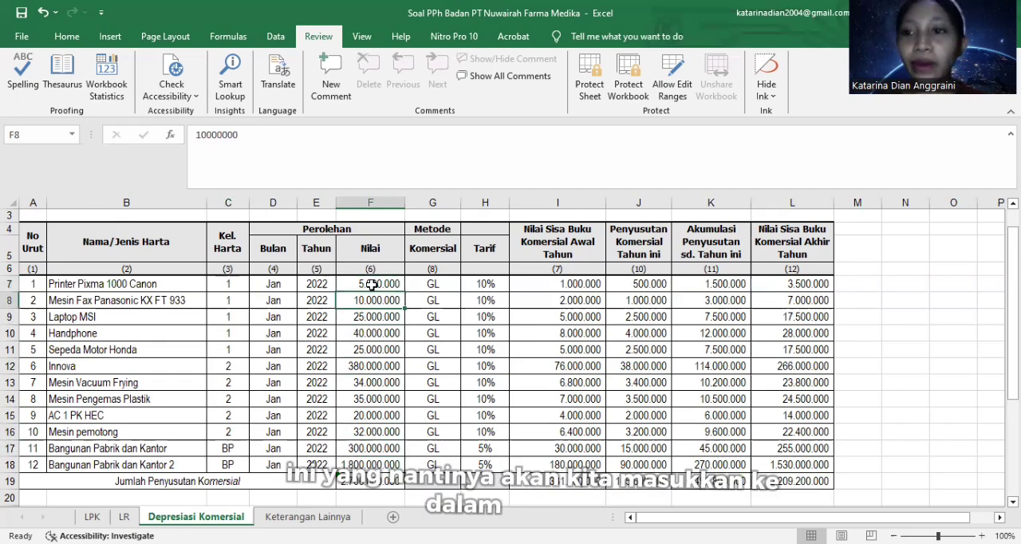
{"action": "left_click", "coordinate": [372, 284]}
{"action": "key", "text": "Right"}
{"action": "key", "text": "Right"}
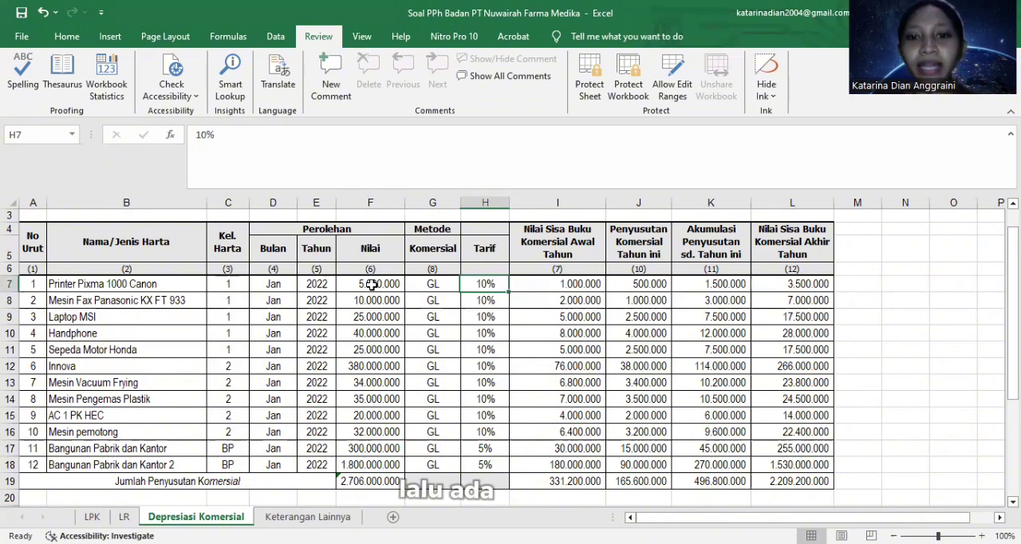
Step: Examine the opening commercial book values of the assets in the Nilai Sisa Buku Komersial Awal Tahun column
{"action": "key", "text": "Right"}
{"action": "key", "text": "Down"}
{"action": "key", "text": "Down"}
{"action": "key", "text": "Down"}
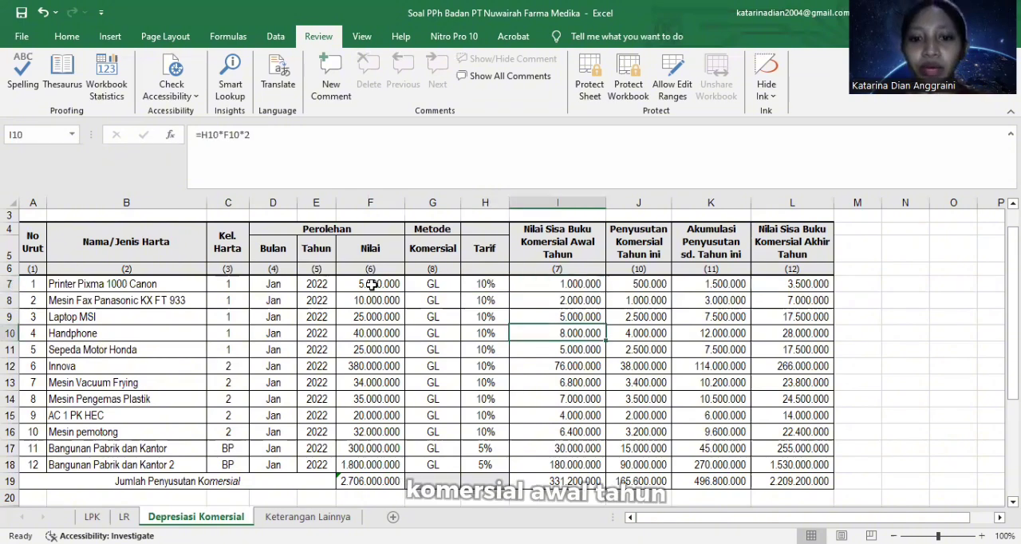
{"action": "key", "text": "Down"}
{"action": "key", "text": "Down"}
{"action": "key", "text": "Down"}
{"action": "key", "text": "Down"}
{"action": "key", "text": "Up"}
{"action": "key", "text": "Up"}
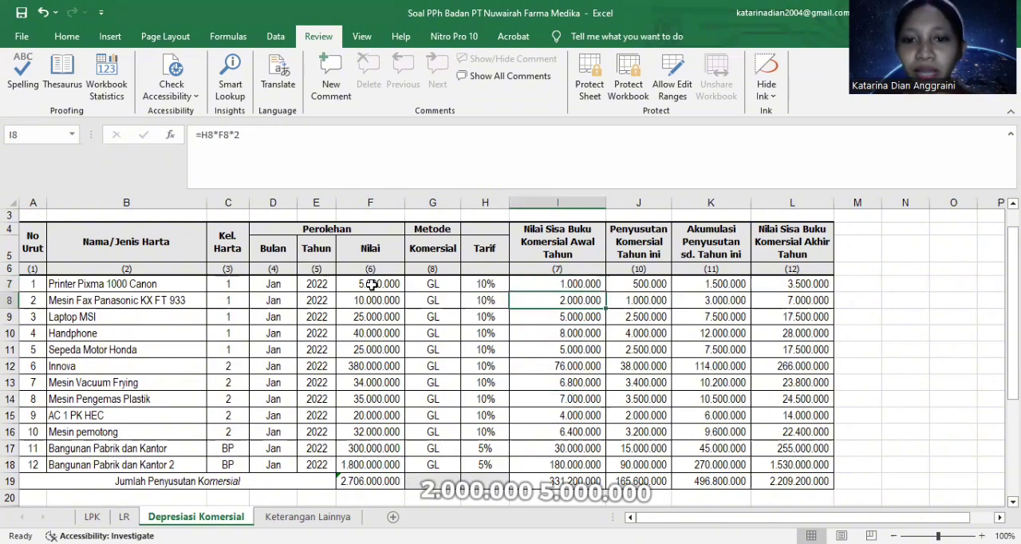
{"action": "key", "text": "Down"}
{"action": "key", "text": "Down"}
{"action": "key", "text": "Down"}
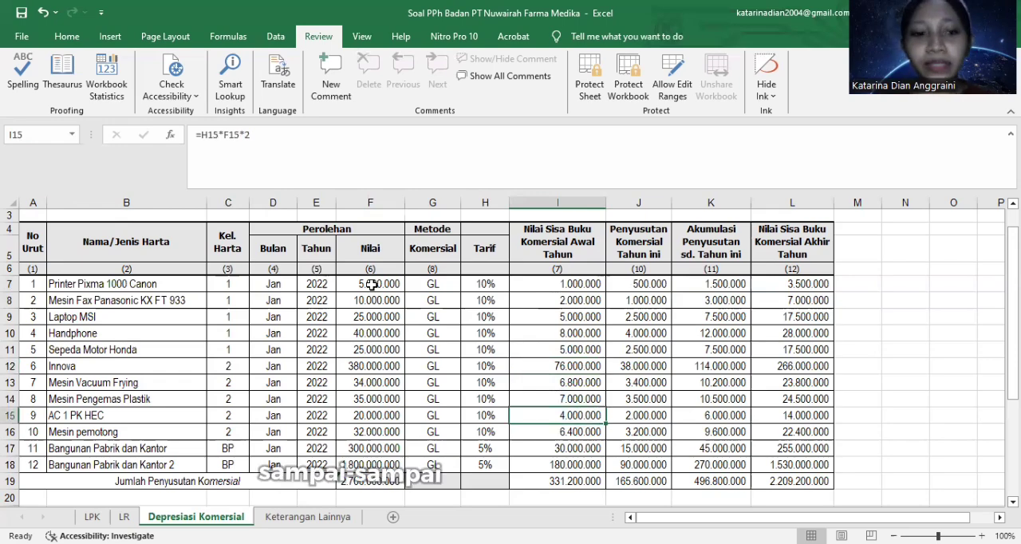
{"action": "key", "text": "Down"}
{"action": "key", "text": "Down"}
{"action": "key", "text": "Down"}
{"action": "key", "text": "Up"}
{"action": "key", "text": "Up"}
{"action": "key", "text": "Up"}
{"action": "key", "text": "Up"}
{"action": "key", "text": "Up"}
{"action": "key", "text": "Up"}
{"action": "key", "text": "Up"}
{"action": "key", "text": "Up"}
{"action": "key", "text": "Up"}
{"action": "key", "text": "Up"}
{"action": "key", "text": "Up"}
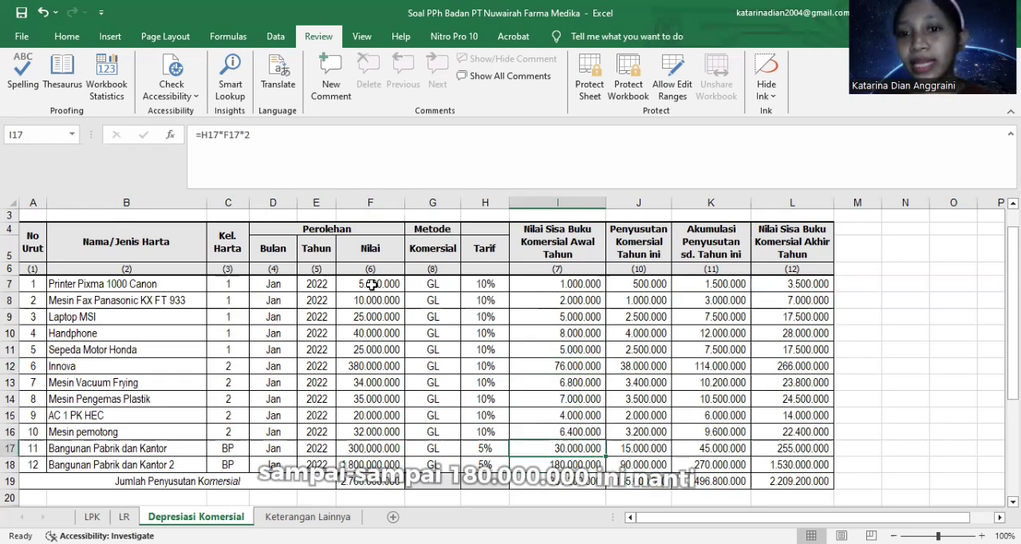
Step: Check the current-year depreciation and accumulated depreciation columns for the first assets
{"action": "key", "text": "Right"}
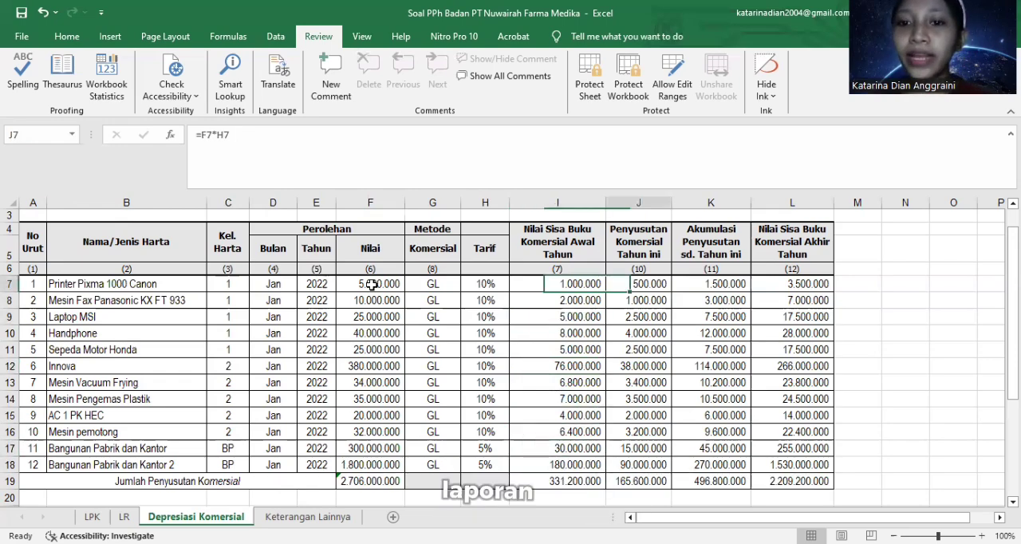
{"action": "key", "text": "Right"}
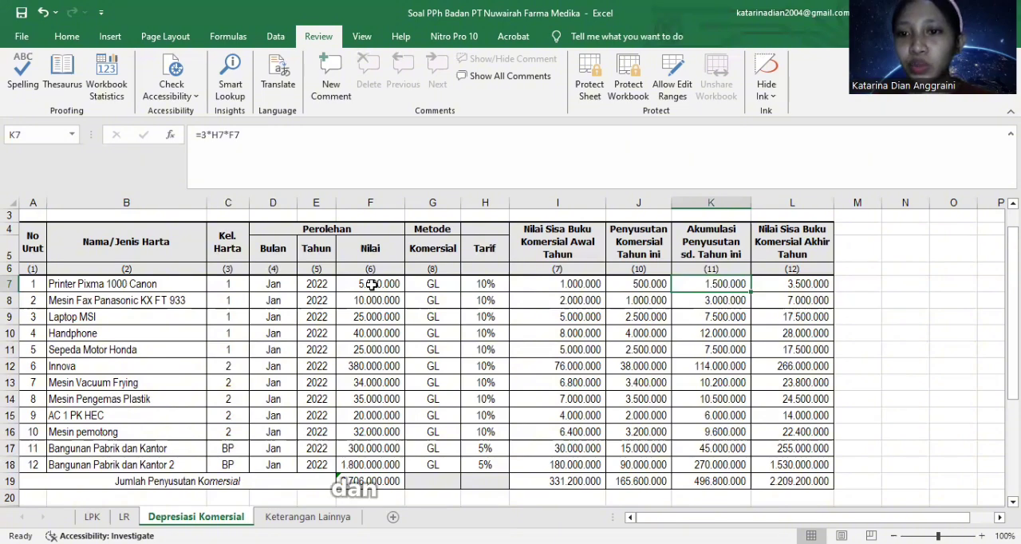
{"action": "key", "text": "Down"}
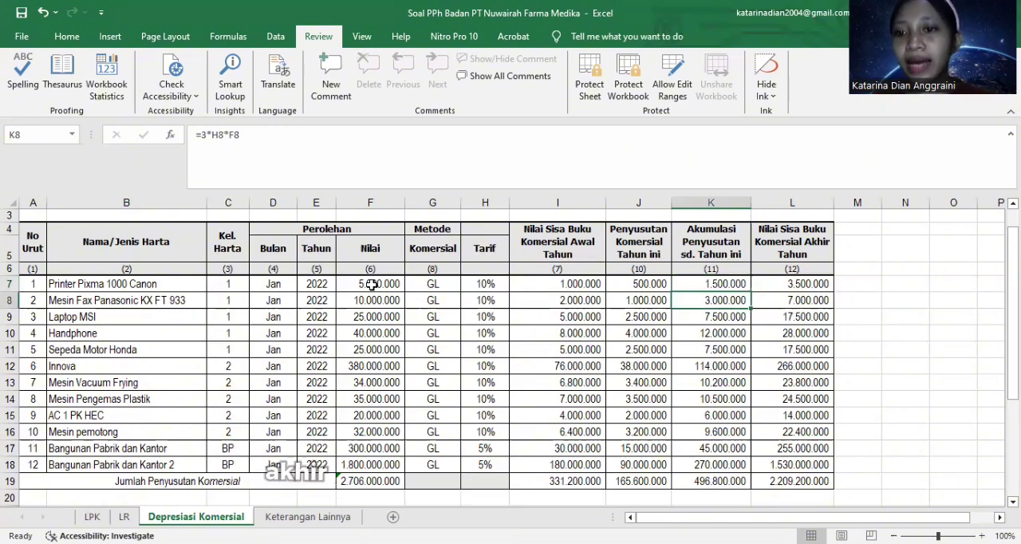
{"action": "key", "text": "Up"}
Step: Examine the closing book values in the Nilai Sisa Buku Komersial Akhir Tahun column down to the last asset
{"action": "key", "text": "Right"}
{"action": "key", "text": "Down"}
{"action": "key", "text": "Down"}
{"action": "key", "text": "Down"}
{"action": "key", "text": "Down"}
{"action": "key", "text": "Down"}
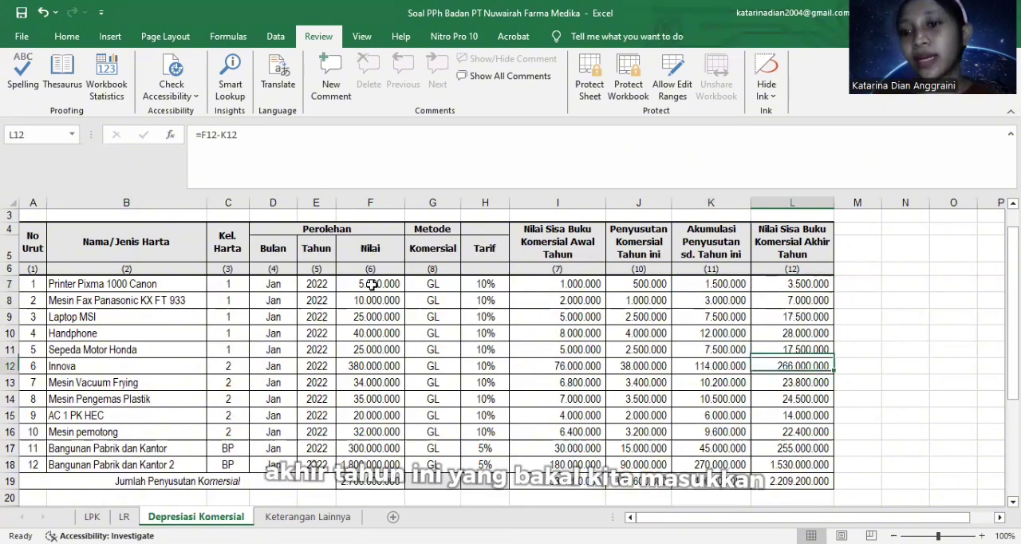
{"action": "key", "text": "Down"}
{"action": "key", "text": "Down"}
{"action": "key", "text": "Down"}
{"action": "key", "text": "Down"}
{"action": "key", "text": "Down"}
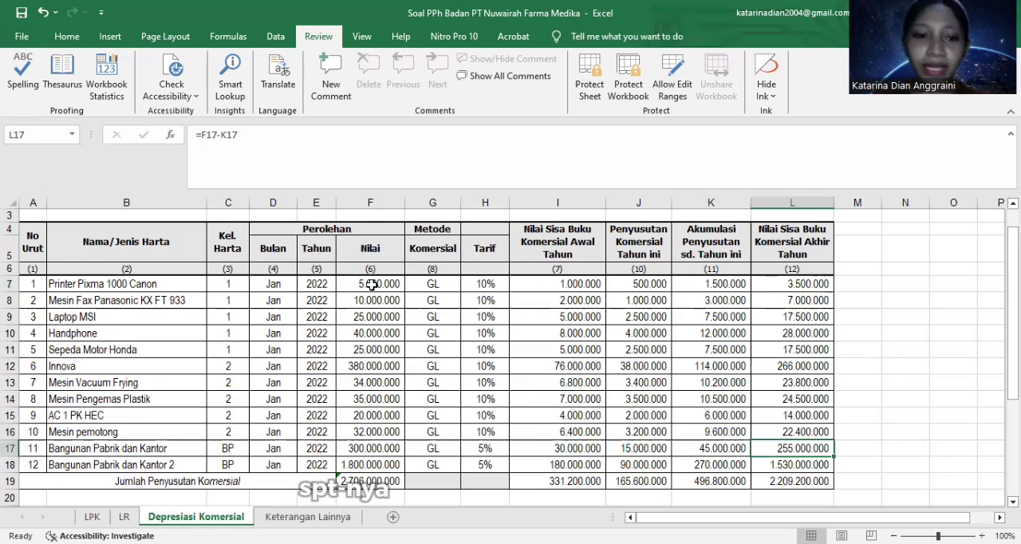
{"action": "key", "text": "Down"}
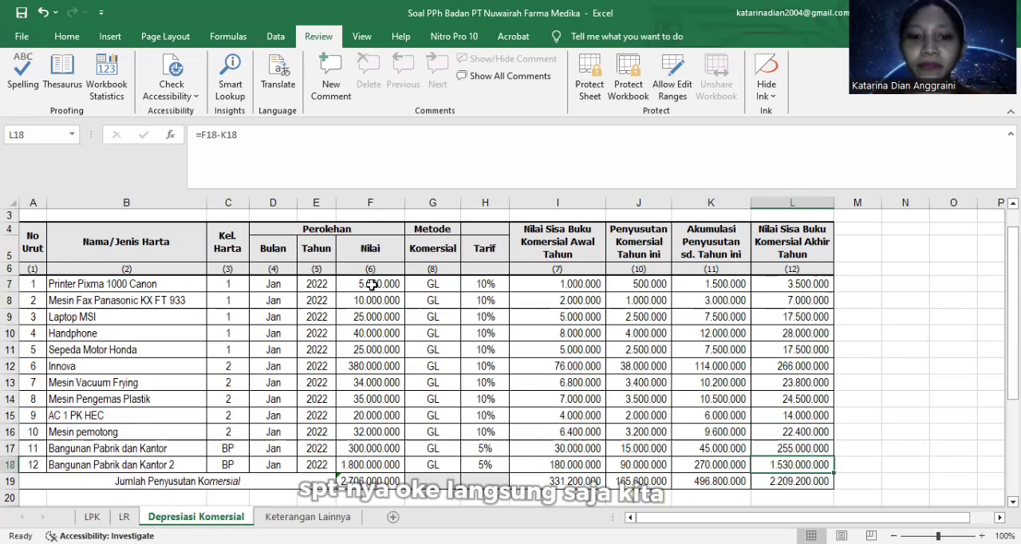
Step: Return to the Printer Pixma 1000 Canon's closing book value and switch to the Lampiran Khusus 1A form in Adobe Acrobat
{"action": "key", "text": "Up"}
{"action": "key", "text": "Up"}
{"action": "key", "text": "Up"}
{"action": "key", "text": "Up"}
{"action": "key", "text": "Up"}
{"action": "key", "text": "Up"}
{"action": "key", "text": "Up"}
{"action": "key", "text": "Up"}
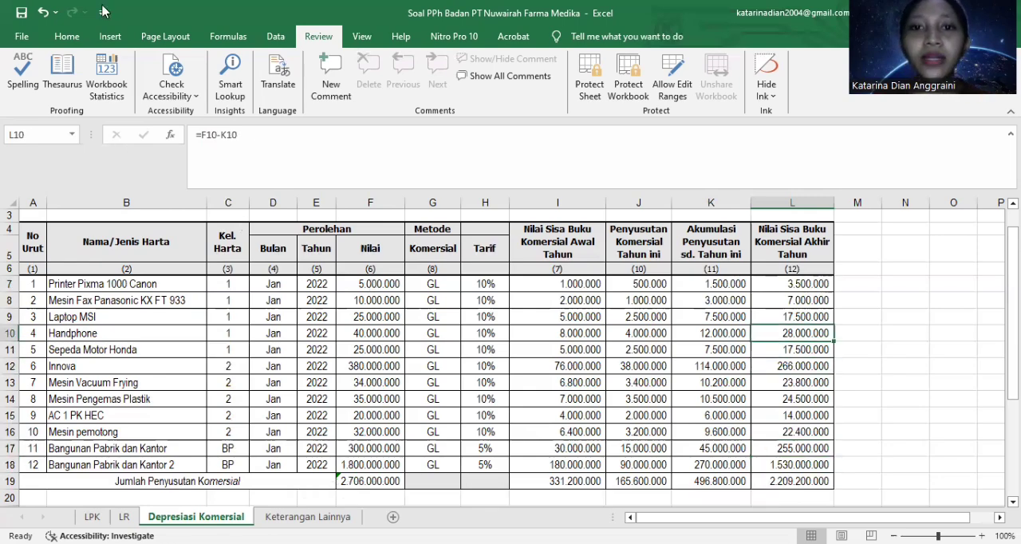
{"action": "key", "text": "Up"}
{"action": "key", "text": "Up"}
{"action": "key", "text": "Up"}
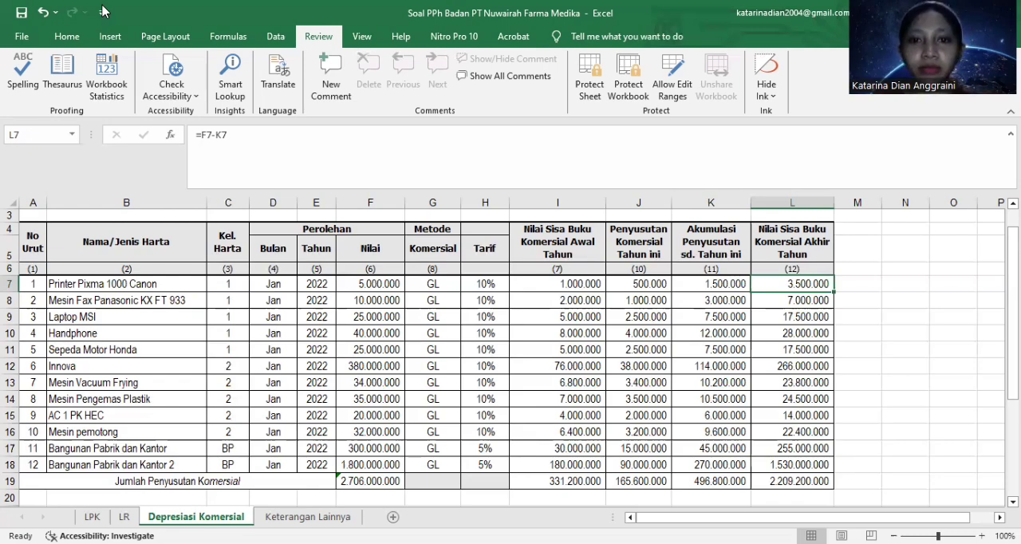
{"action": "key", "text": "alt+Tab"}
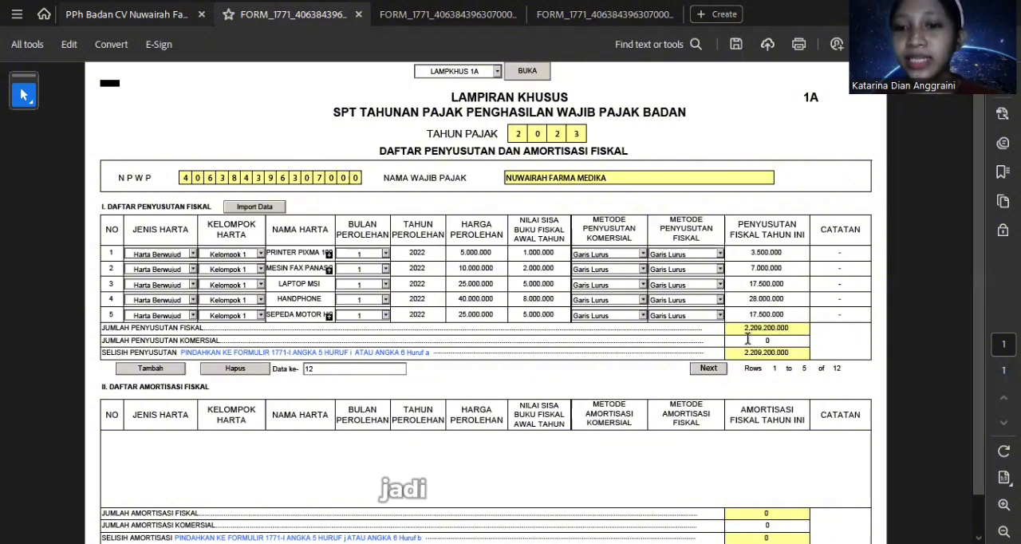
Step: Review assets 6 to 12 in the fiscal depreciation list, checking their acquisition prices and opening fiscal book values
{"action": "left_click", "coordinate": [709, 368]}
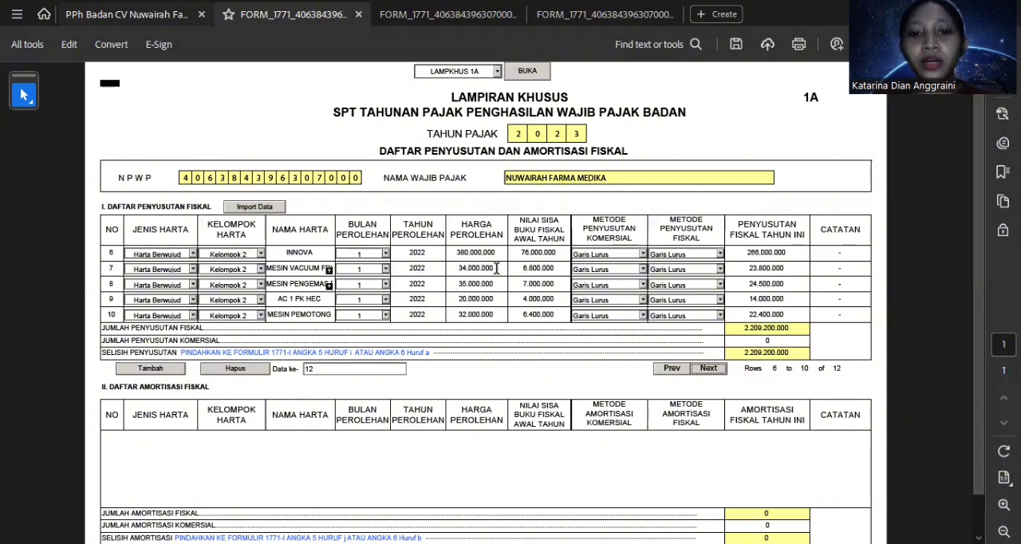
{"action": "left_click", "coordinate": [558, 268]}
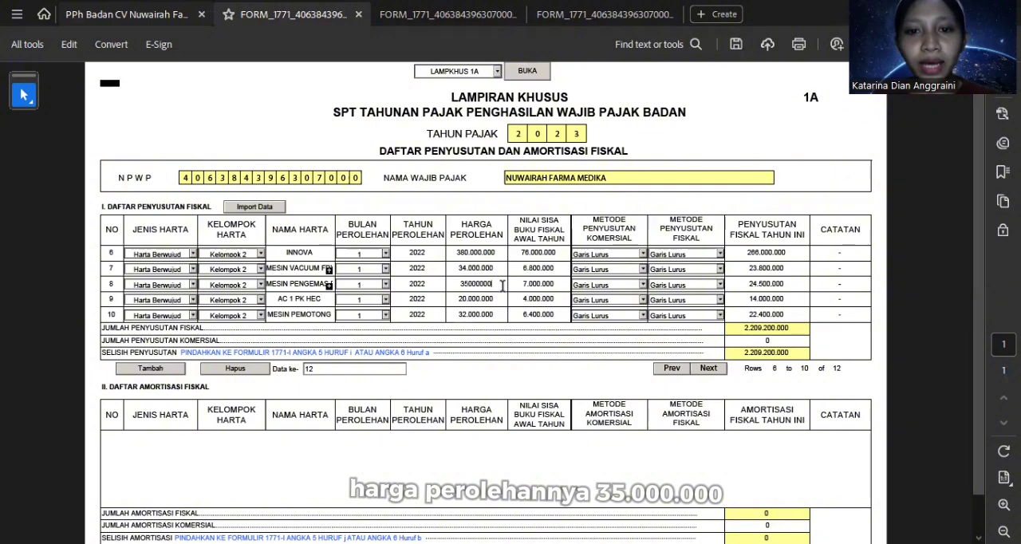
{"action": "left_click", "coordinate": [563, 284]}
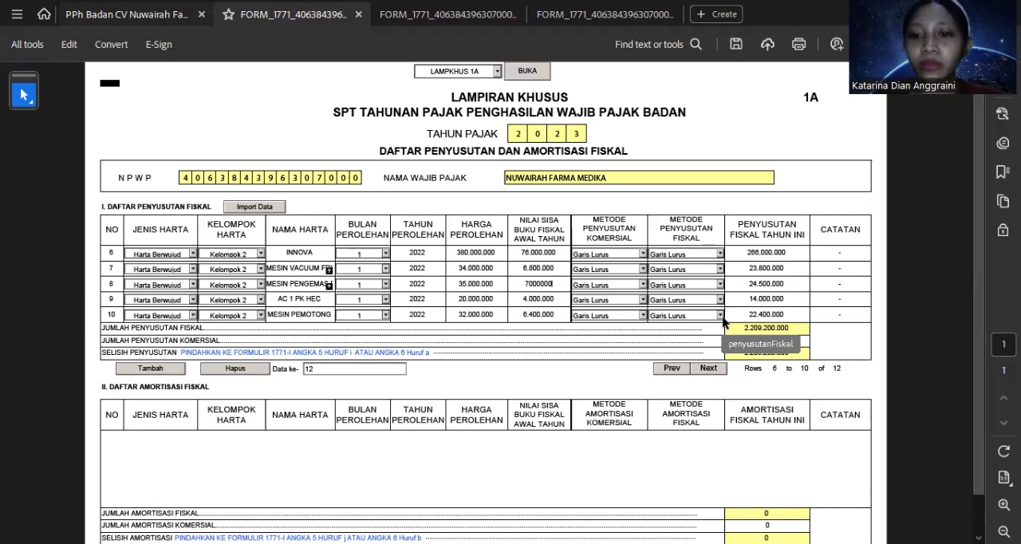
{"action": "left_click", "coordinate": [710, 373]}
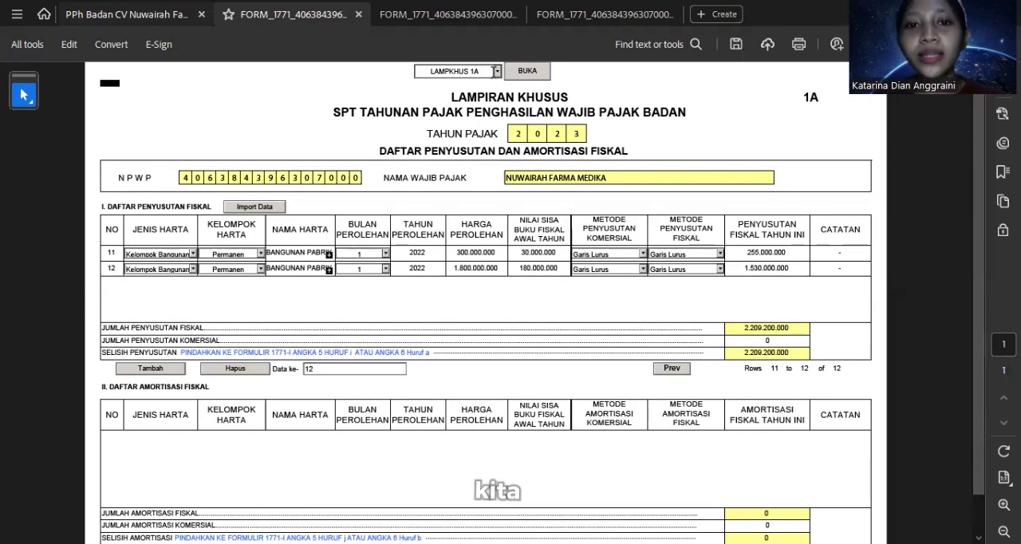
Step: Open Lampiran VI and compare its Bagian A entries with the Pengurus details in Excel's LPK sheet
{"action": "left_click", "coordinate": [496, 71]}
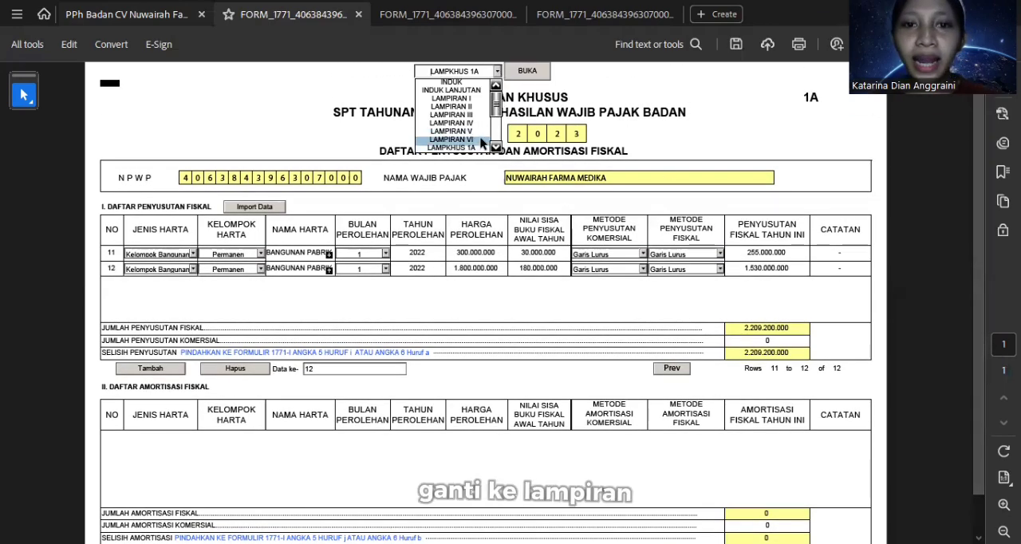
{"action": "left_click", "coordinate": [482, 142]}
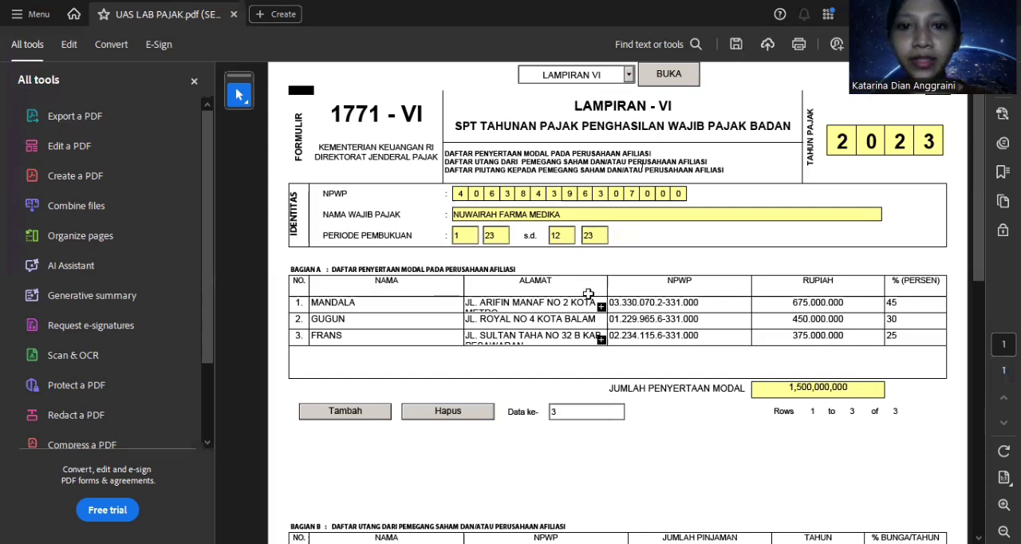
{"action": "key", "text": "alt+Tab"}
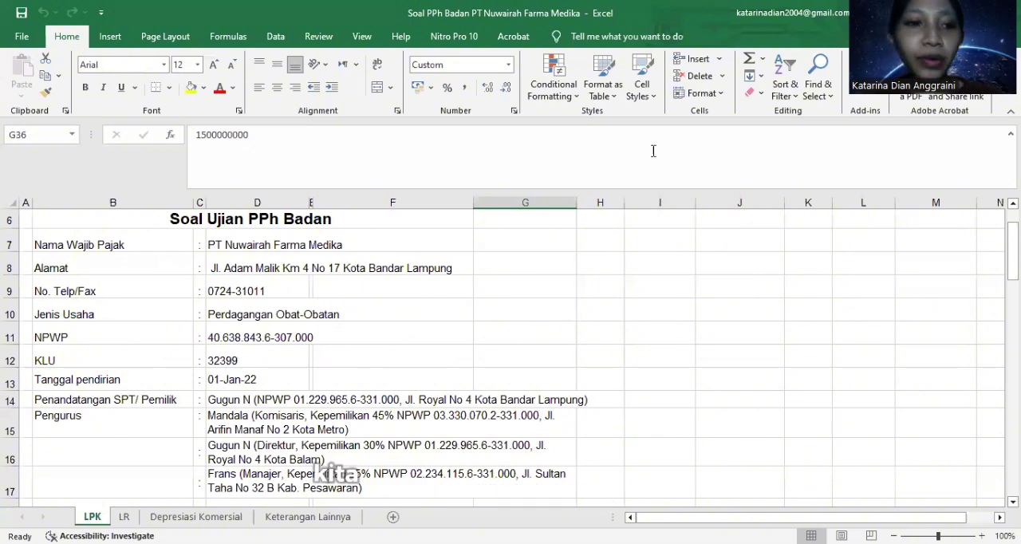
{"action": "scroll", "coordinate": [211, 409], "scroll_direction": "down", "scroll_amount": 1}
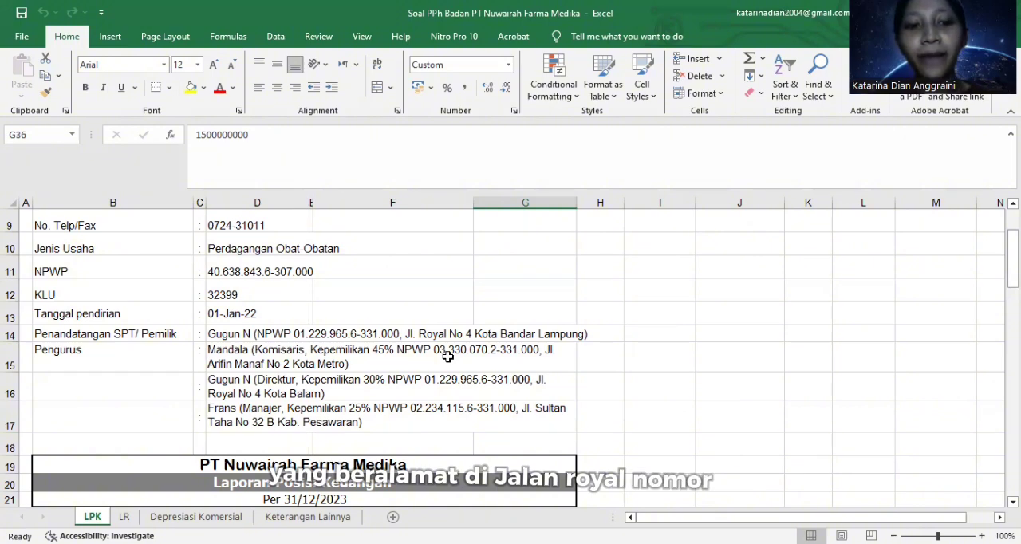
{"action": "left_click", "coordinate": [215, 410]}
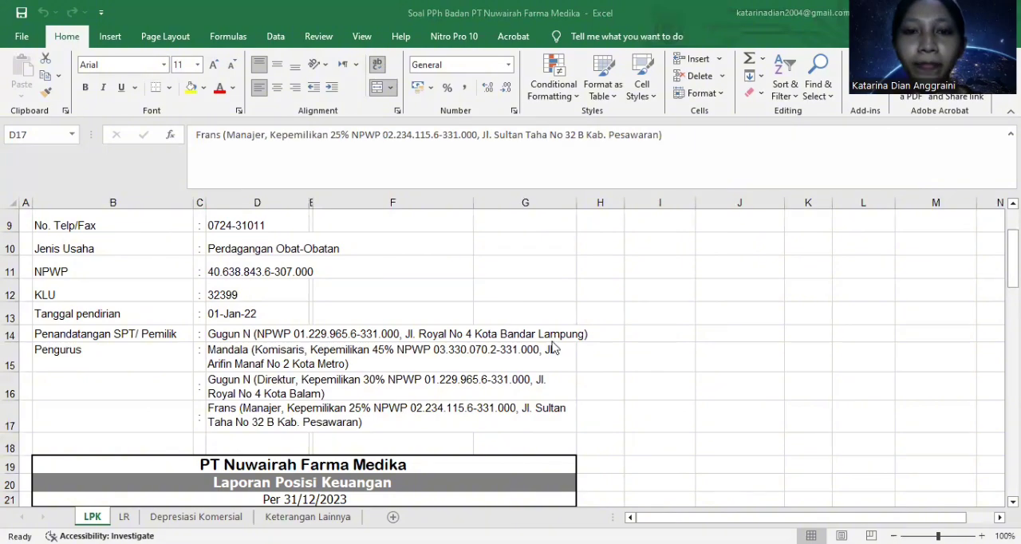
{"action": "key", "text": "alt+Tab"}
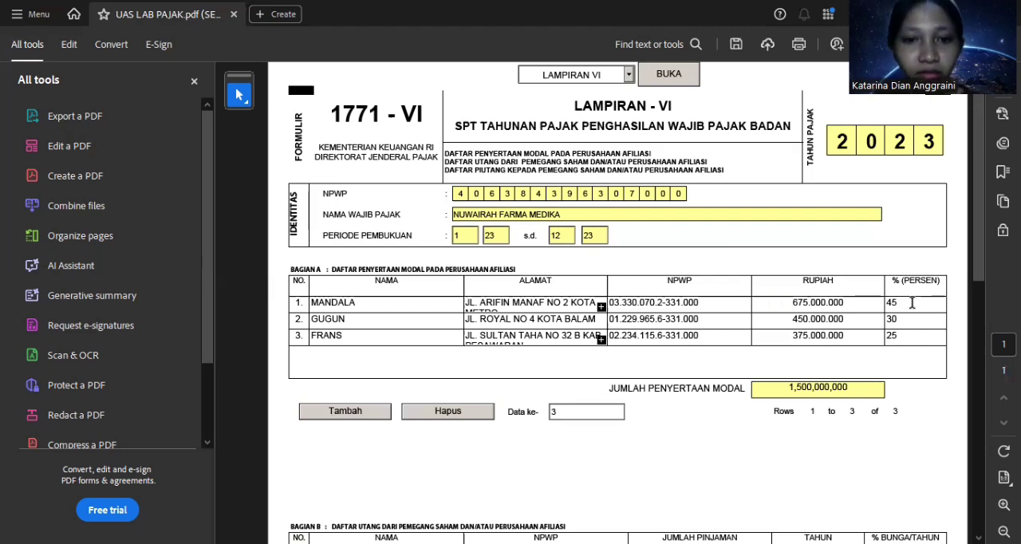
Step: Check the Modal amount under Ekuitas in Excel's LPK sheet and return to Lampiran VI in Adobe Acrobat
{"action": "key", "text": "alt+Tab"}
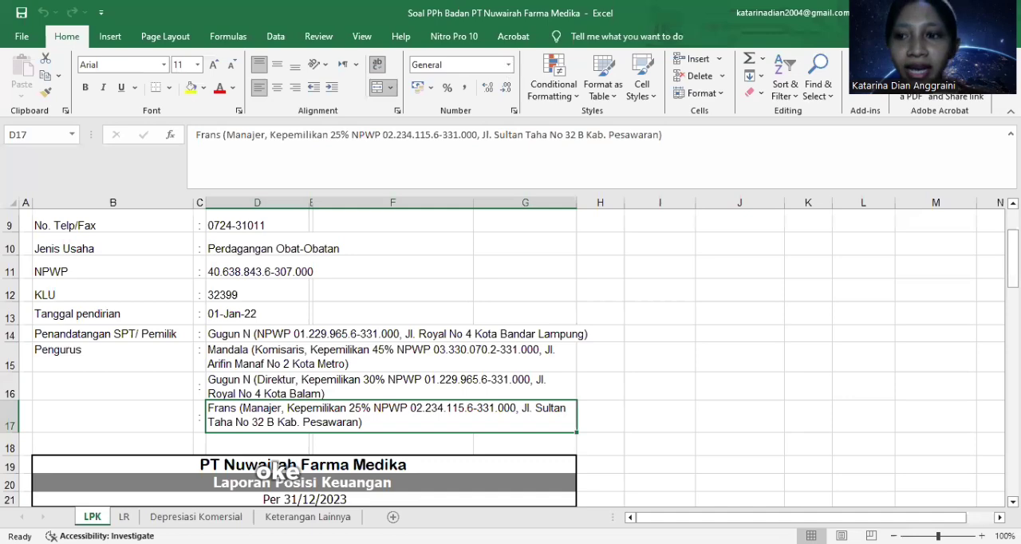
{"action": "left_click_drag", "start_coordinate": [1014, 252], "coordinate": [1014, 272]}
{"action": "scroll", "coordinate": [655, 284], "scroll_direction": "down", "scroll_amount": 3}
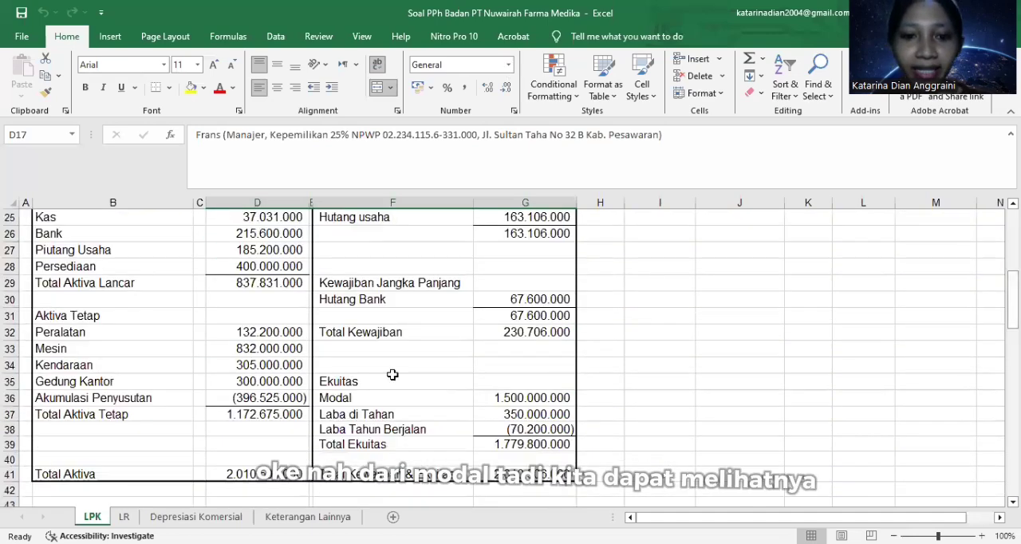
{"action": "left_click", "coordinate": [373, 396]}
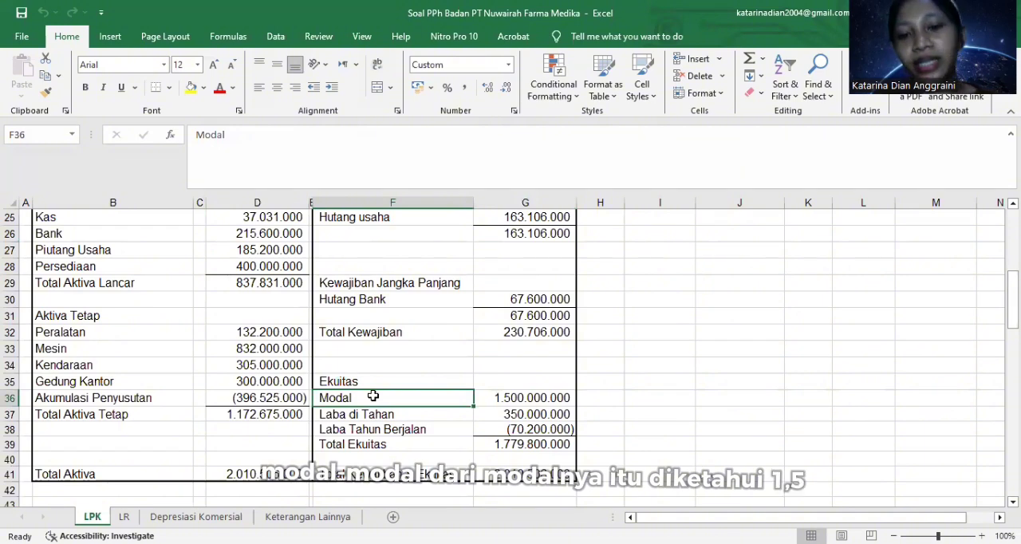
{"action": "key", "text": "Right"}
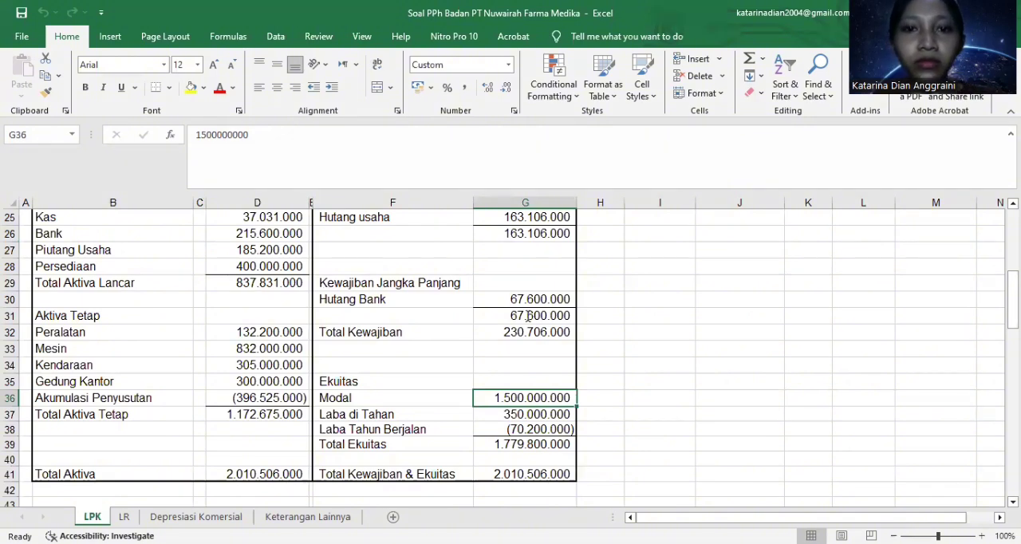
{"action": "key", "text": "alt+Tab"}
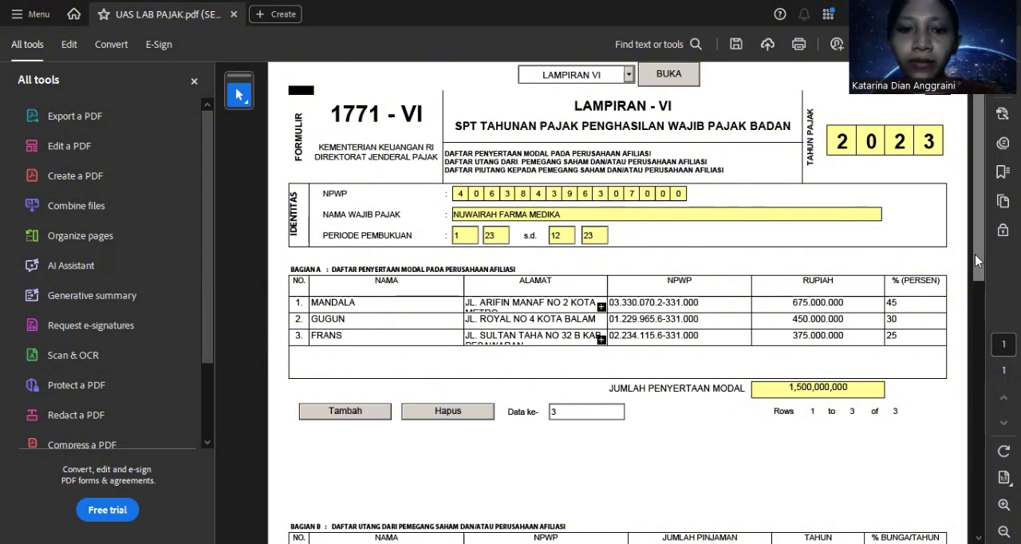
Step: Open Lampiran V and look over its Bagian A shareholder list and Bagian B management list
{"action": "left_click", "coordinate": [629, 77]}
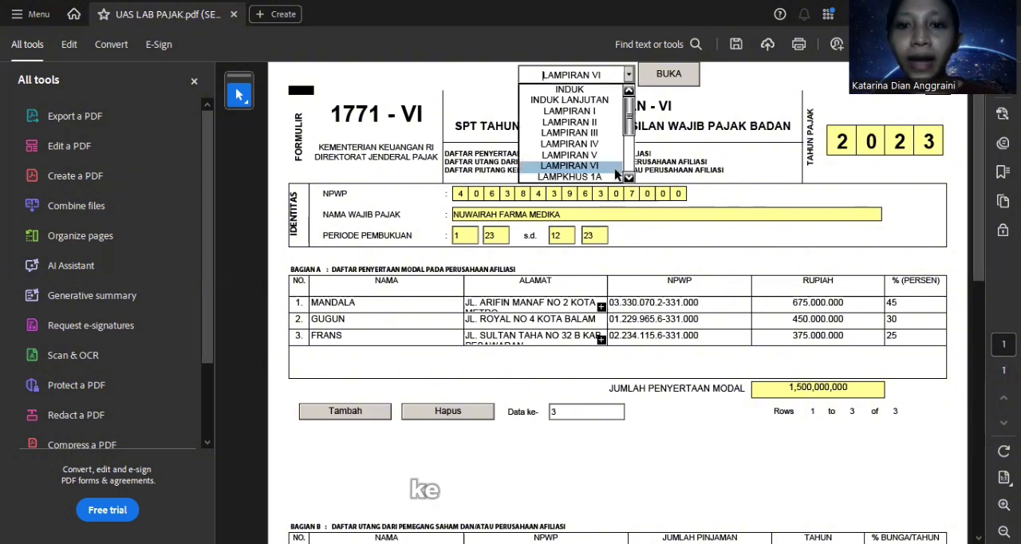
{"action": "left_click", "coordinate": [662, 80]}
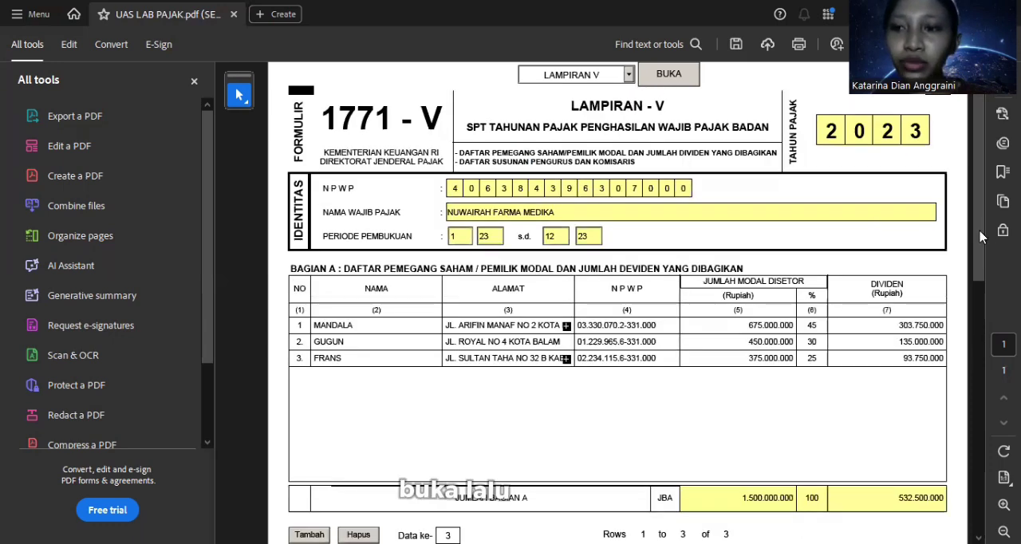
{"action": "scroll", "coordinate": [985, 232], "scroll_direction": "down", "scroll_amount": 3}
{"action": "scroll", "coordinate": [618, 303], "scroll_direction": "down", "scroll_amount": 1}
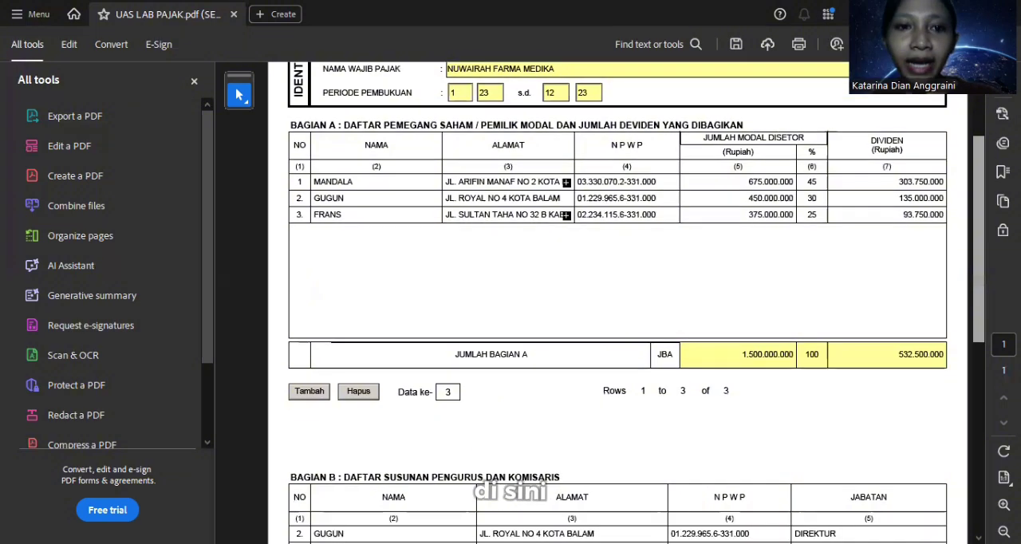
{"action": "scroll", "coordinate": [618, 303], "scroll_direction": "up", "scroll_amount": 3}
{"action": "scroll", "coordinate": [974, 235], "scroll_direction": "down", "scroll_amount": 4}
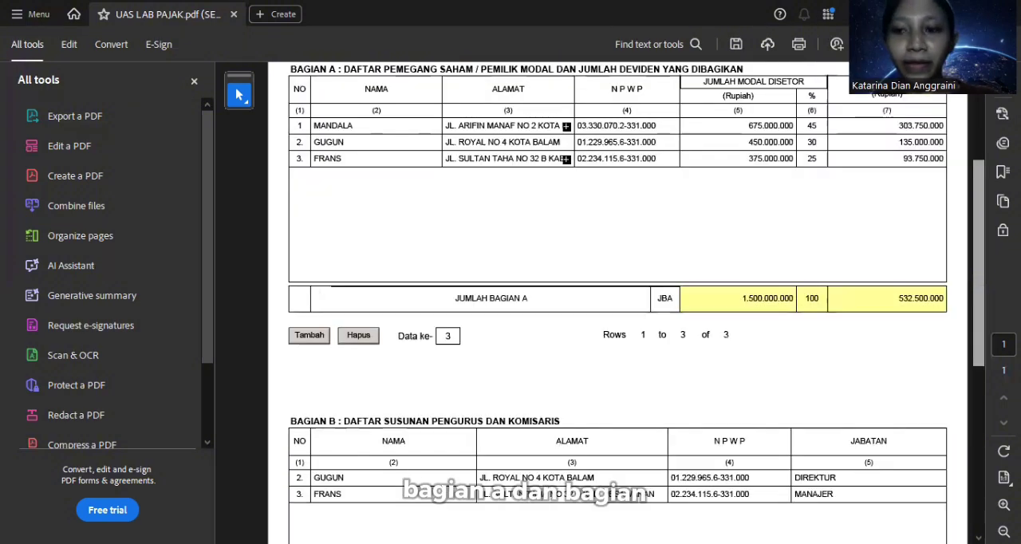
{"action": "scroll", "coordinate": [973, 234], "scroll_direction": "up", "scroll_amount": 1}
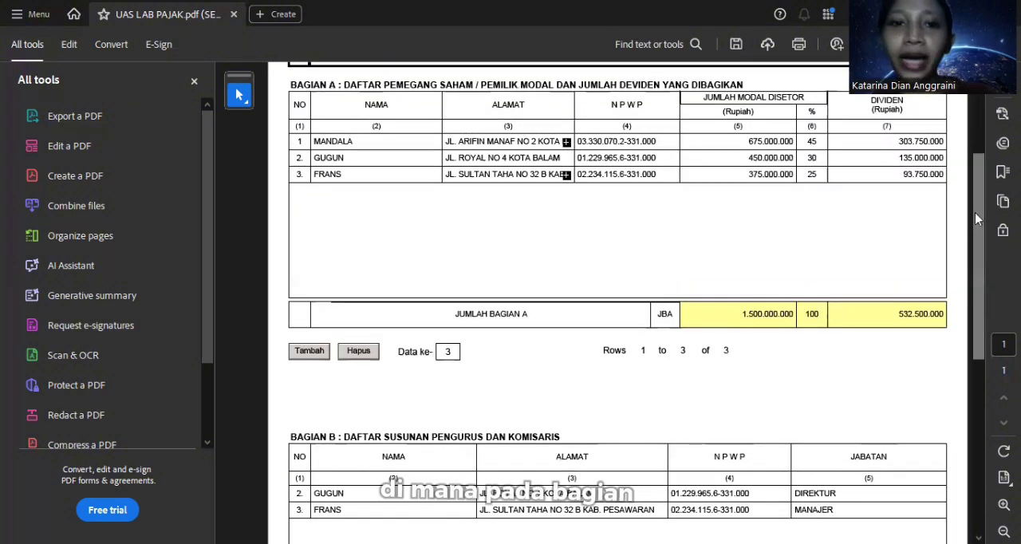
Step: Examine the paid-in capital, ownership percentages and dividends of the shareholders in Bagian A, including the Jumlah Bagian A row
{"action": "scroll", "coordinate": [975, 212], "scroll_direction": "up", "scroll_amount": 2}
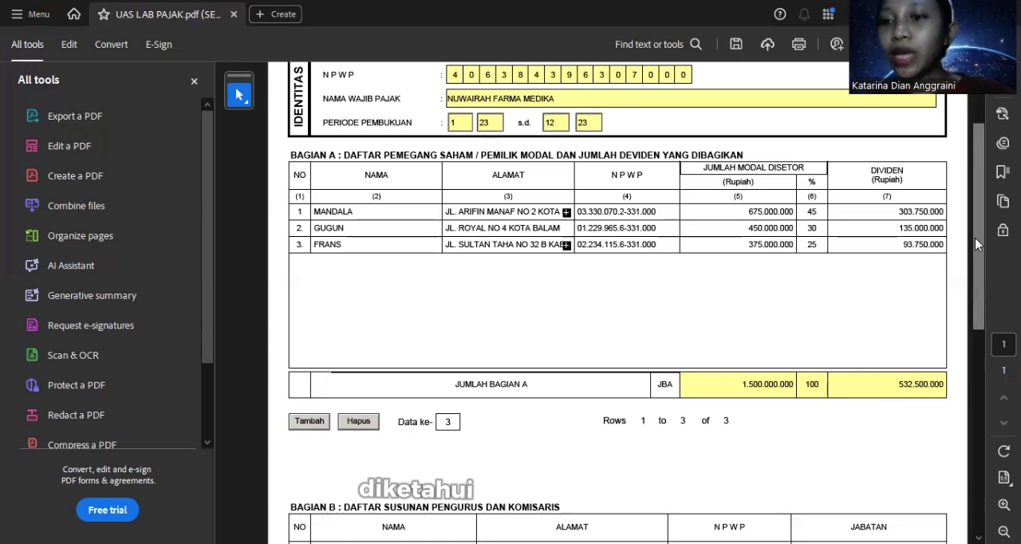
{"action": "left_click_drag", "start_coordinate": [975, 237], "coordinate": [983, 271]}
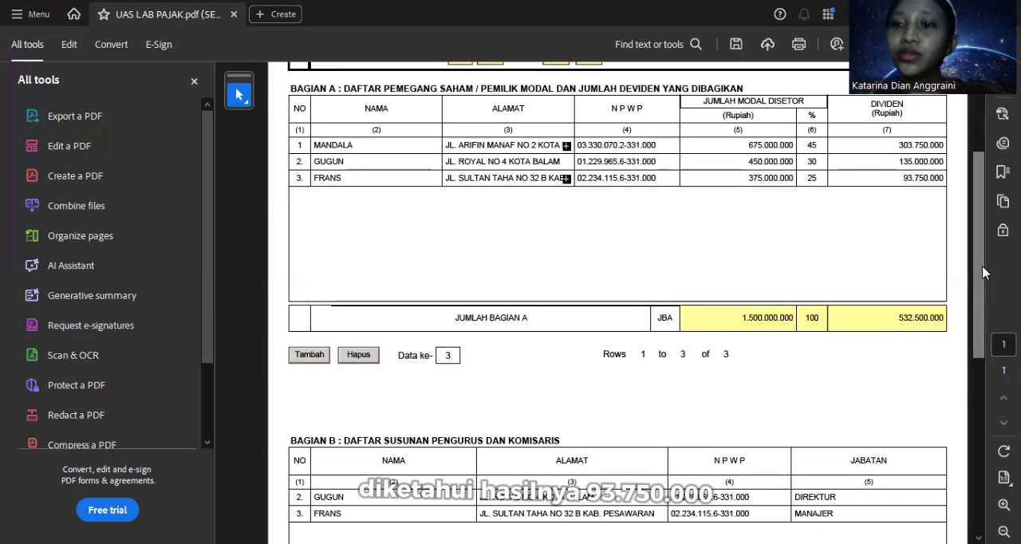
{"action": "mouse_move", "coordinate": [983, 272]}
{"action": "left_mouse_down"}
{"action": "mouse_move", "coordinate": [976, 254]}
{"action": "mouse_move", "coordinate": [983, 289]}
{"action": "mouse_move", "coordinate": [981, 243]}
{"action": "mouse_move", "coordinate": [978, 256]}
{"action": "left_mouse_up"}
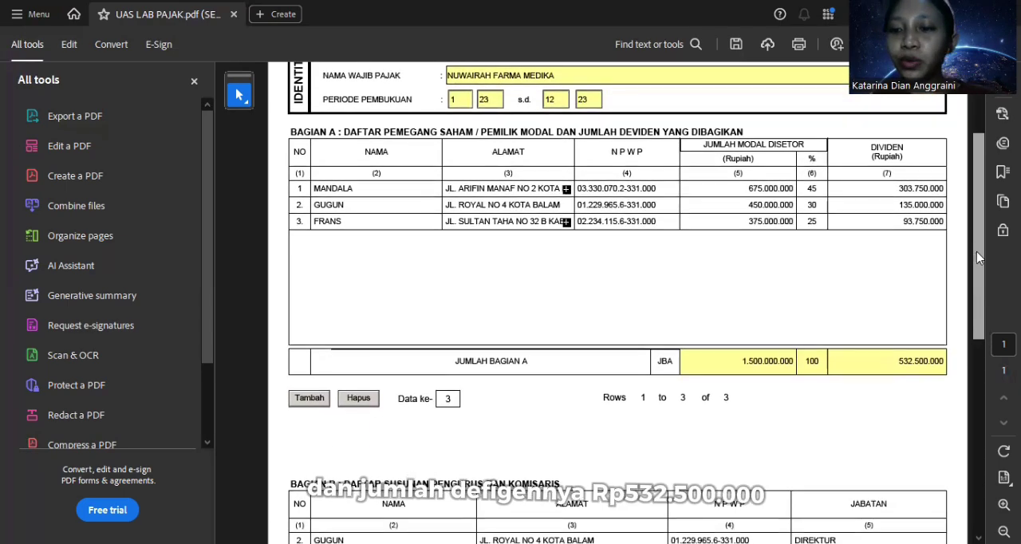
Step: Add a row to Bagian B, Daftar Susunan Pengurus dan Komisaris, and enter the missing commissioner's name
{"action": "scroll", "coordinate": [977, 252], "scroll_direction": "down", "scroll_amount": 5}
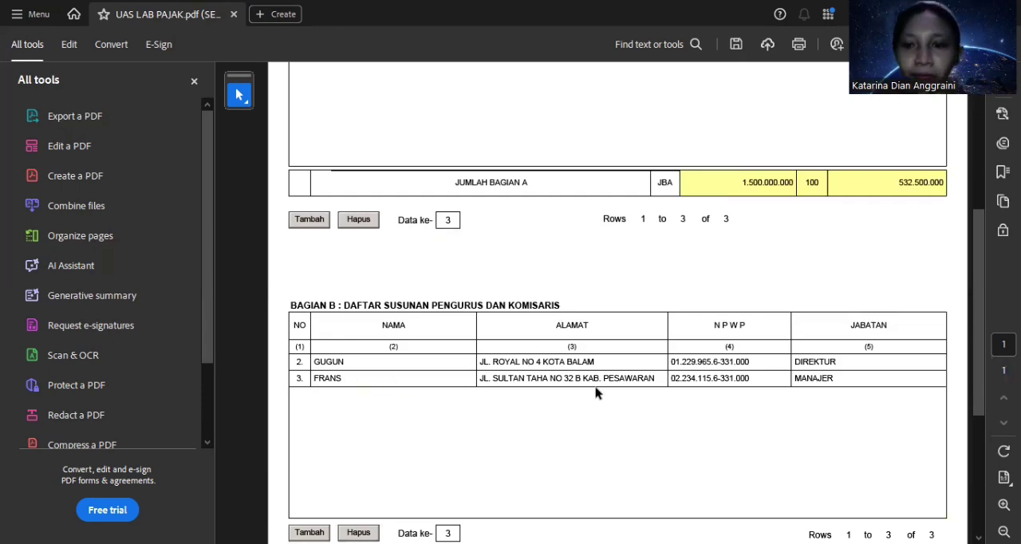
{"action": "left_click_drag", "start_coordinate": [981, 292], "coordinate": [996, 351]}
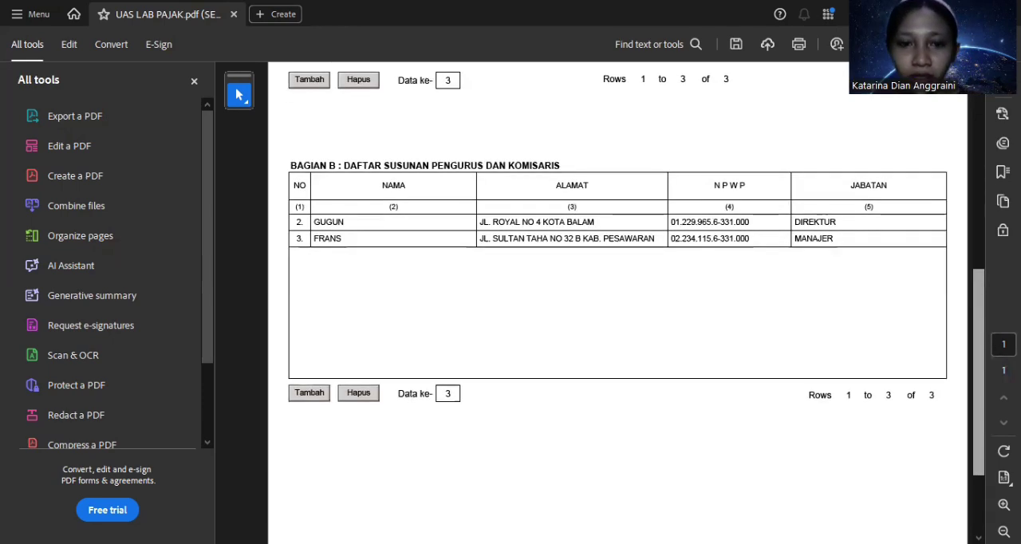
{"action": "left_click", "coordinate": [437, 210]}
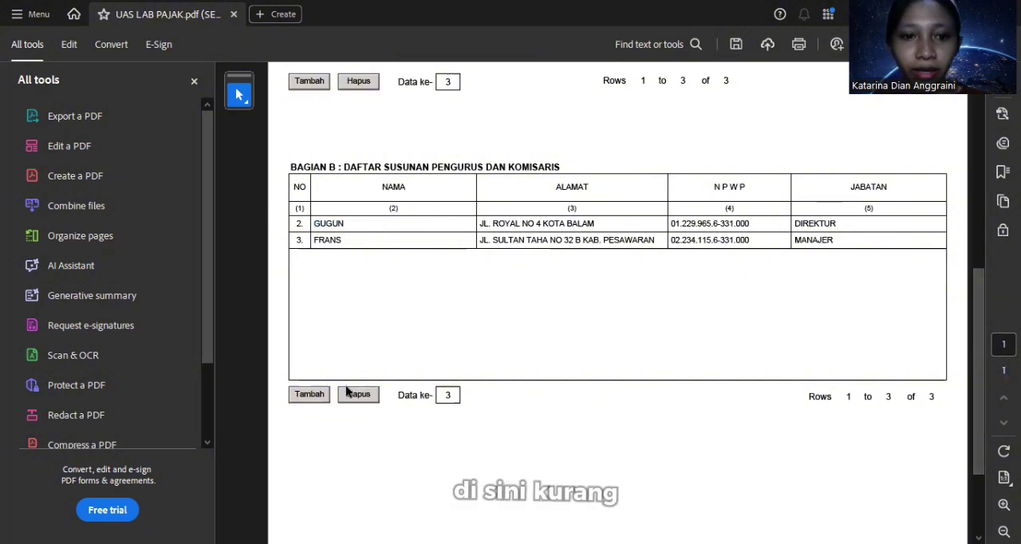
{"action": "left_click", "coordinate": [322, 395]}
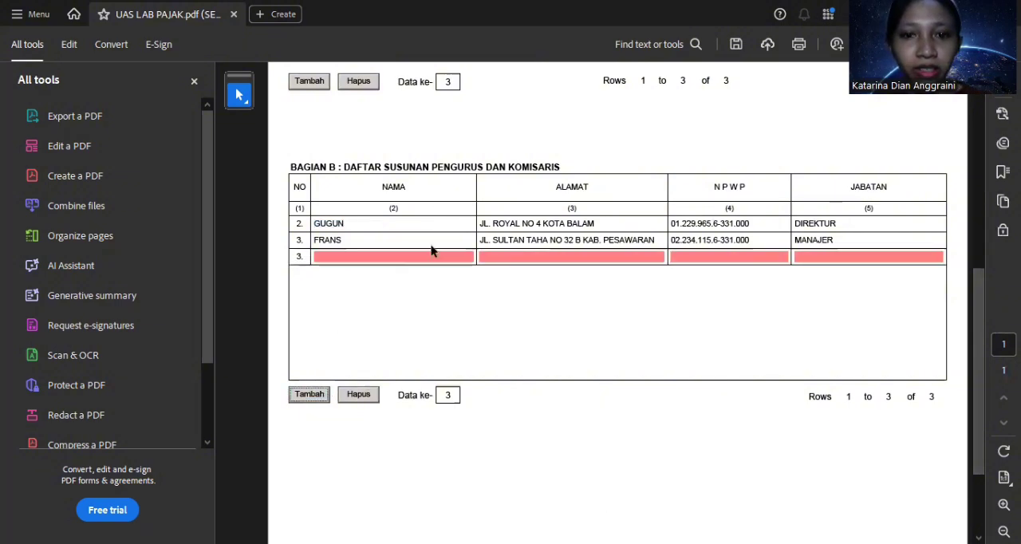
{"action": "left_click", "coordinate": [444, 254]}
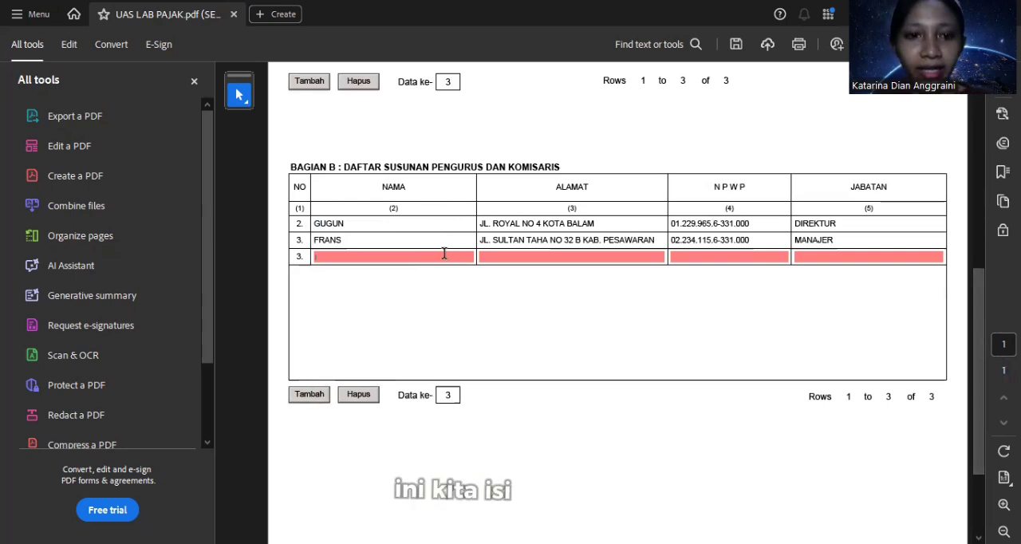
{"action": "key", "text": "BackSpace"}
{"action": "type", "text": "MA"}
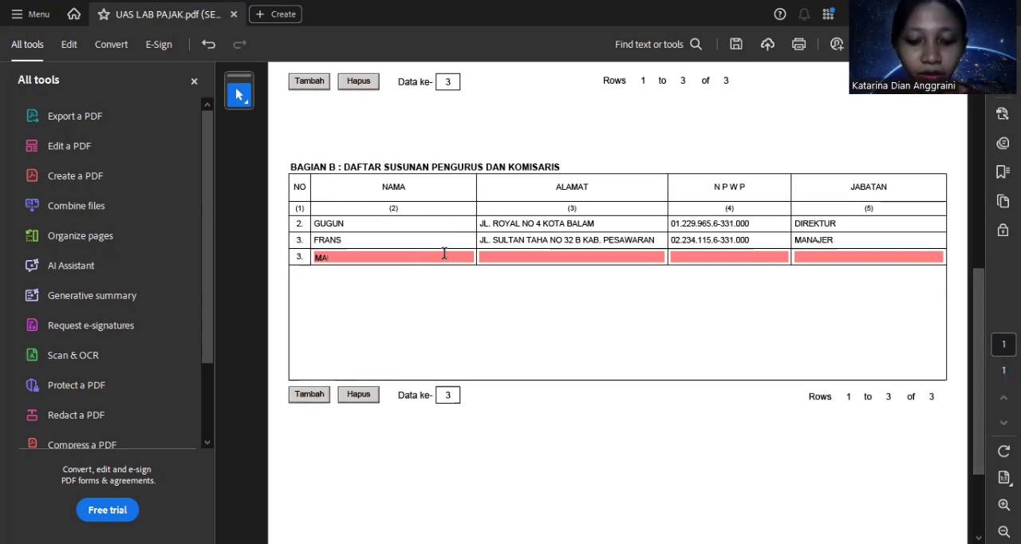
{"action": "type", "text": "NDALA"}
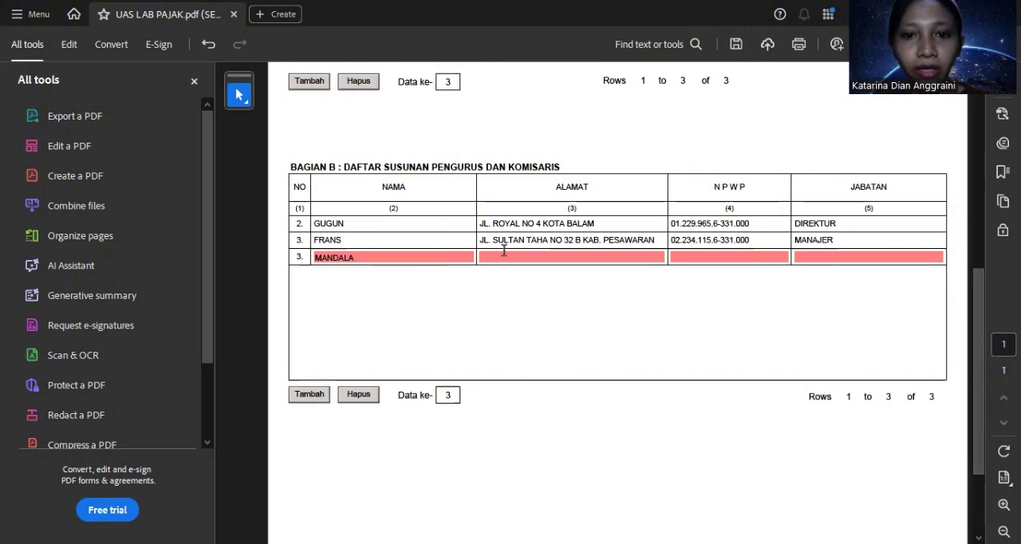
Step: Copy the commissioner's address from the Bagian A shareholder list into the Alamat field of the new Bagian B row
{"action": "left_click", "coordinate": [508, 259]}
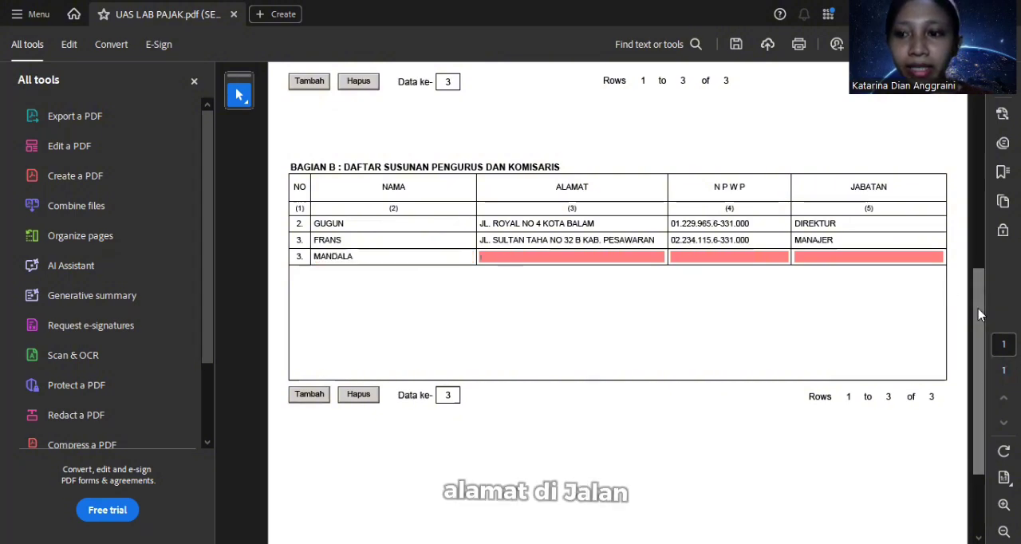
{"action": "scroll", "coordinate": [984, 346], "scroll_direction": "up", "scroll_amount": 8}
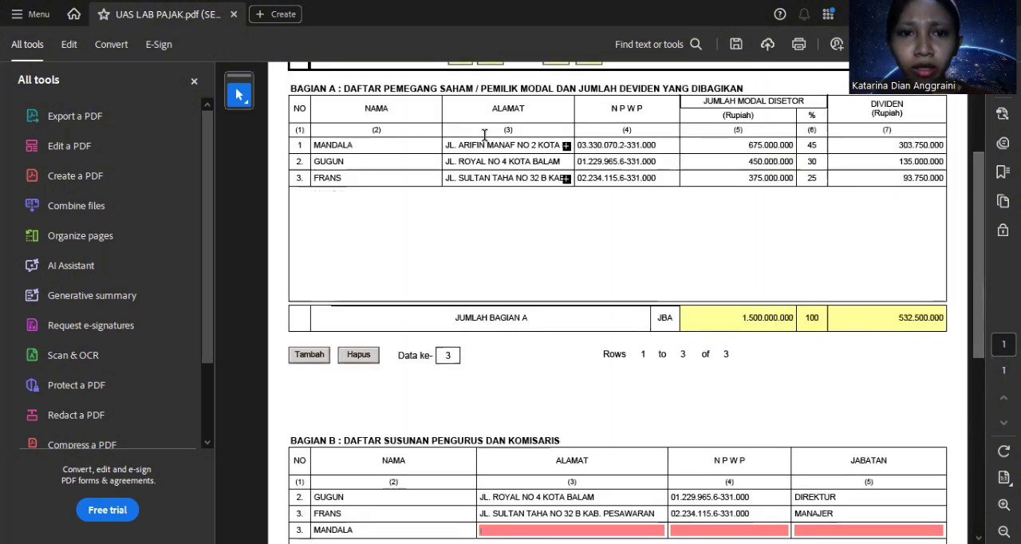
{"action": "left_click", "coordinate": [447, 145]}
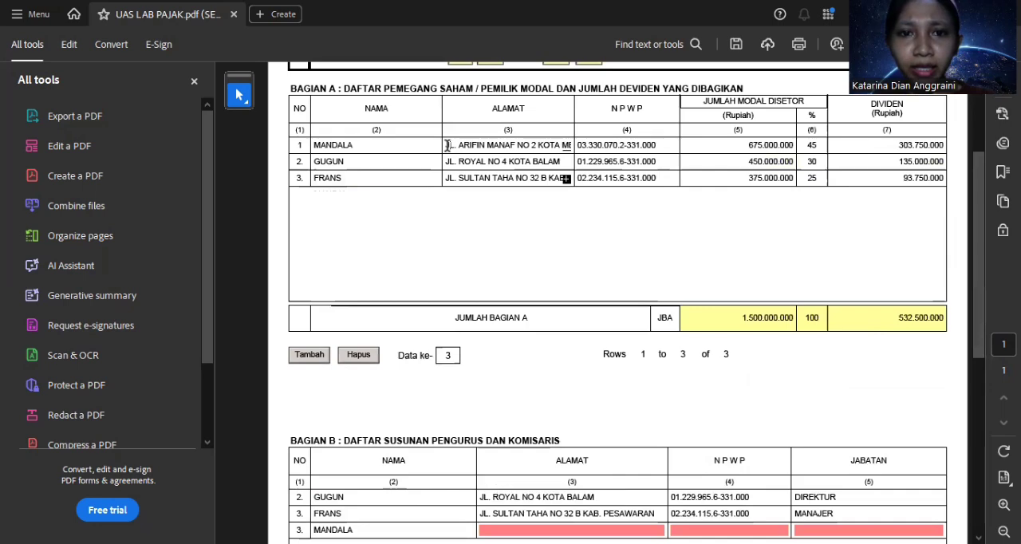
{"action": "left_click_drag", "start_coordinate": [524, 146], "coordinate": [580, 144]}
{"action": "key", "text": "ctrl+c"}
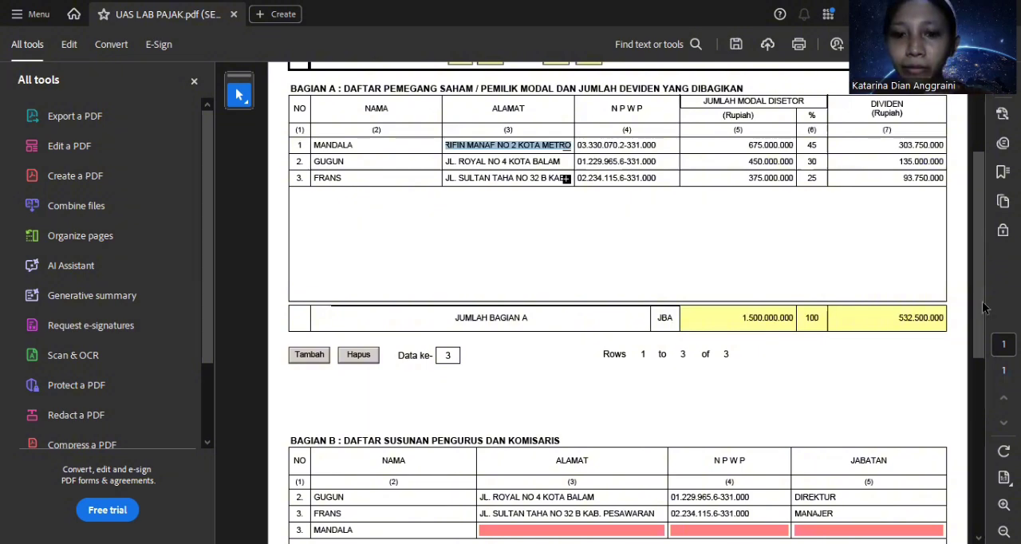
{"action": "scroll", "coordinate": [592, 214], "scroll_direction": "down", "scroll_amount": 5}
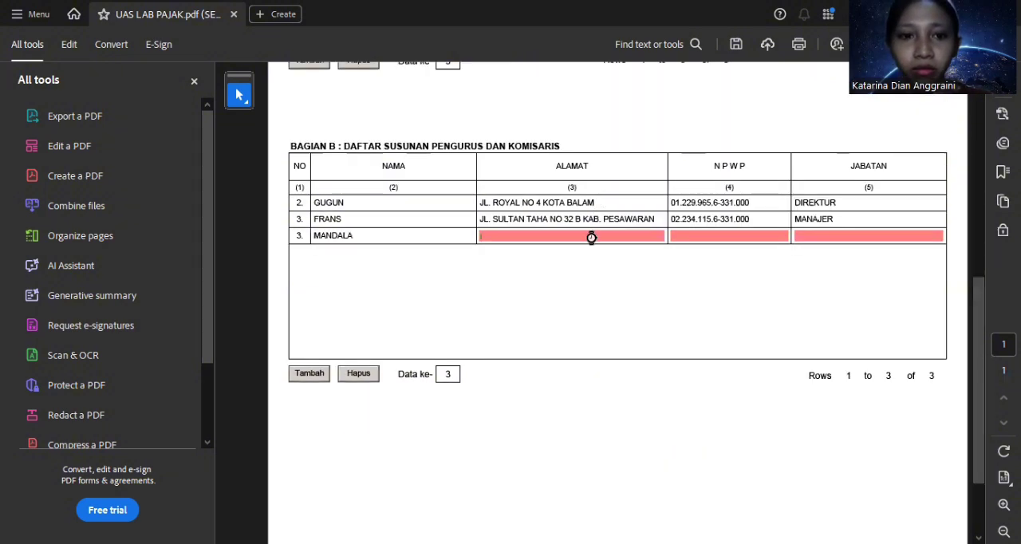
{"action": "left_click", "coordinate": [590, 236]}
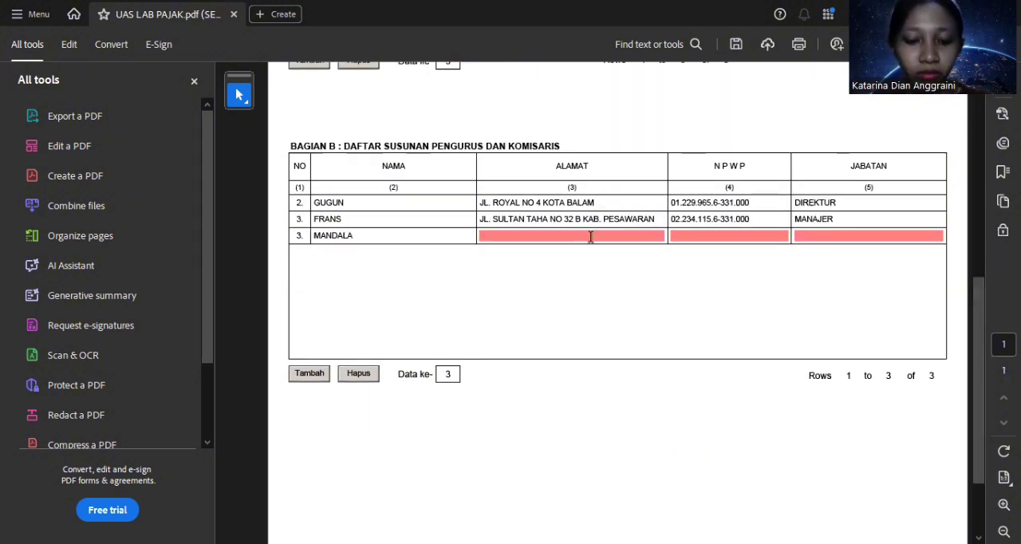
{"action": "key", "text": "ctrl+v"}
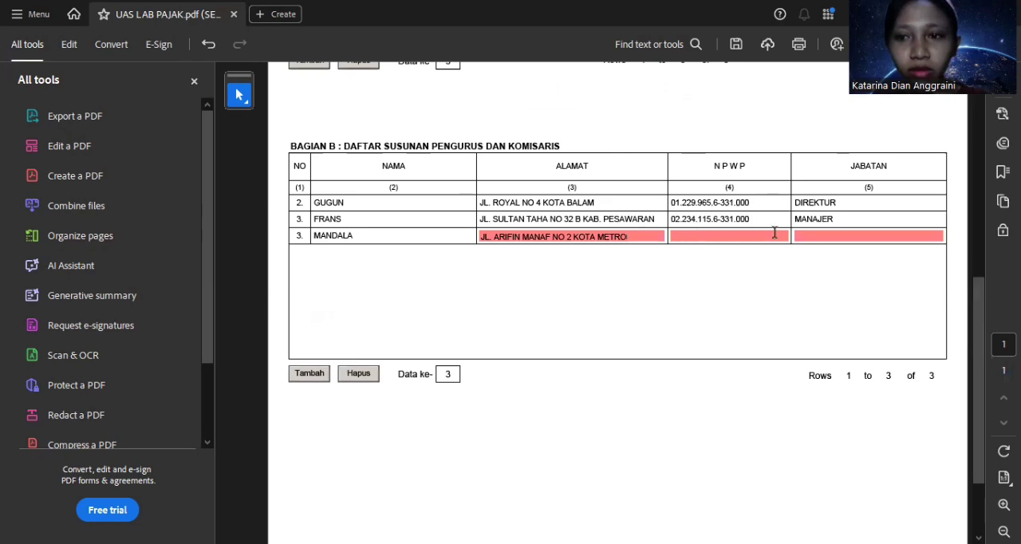
{"action": "key", "text": "Tab"}
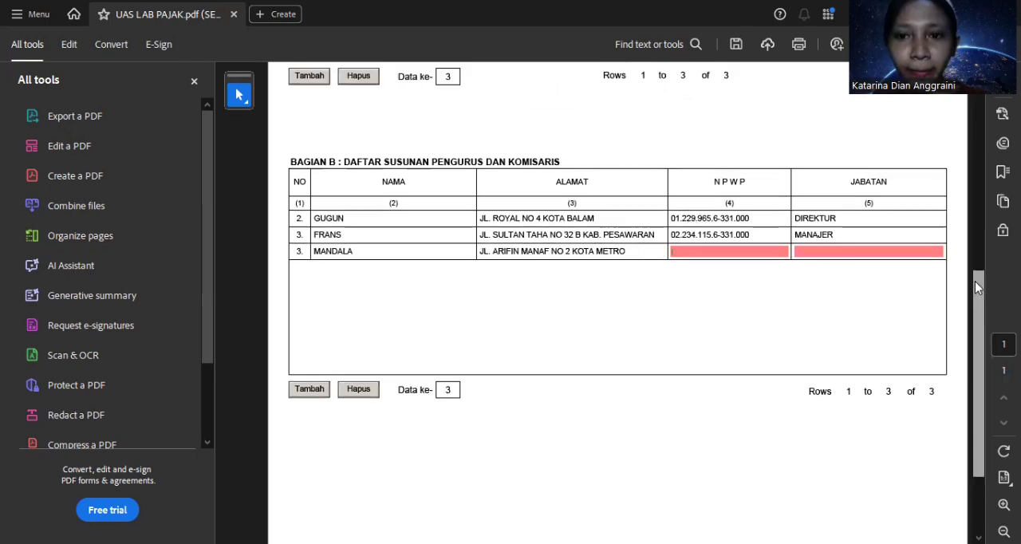
Step: Copy the commissioner's NPWP from the Bagian A shareholder list into the NPWP field of the new Bagian B row
{"action": "scroll", "coordinate": [957, 162], "scroll_direction": "up", "scroll_amount": 3}
{"action": "scroll", "coordinate": [913, 211], "scroll_direction": "up", "scroll_amount": 3}
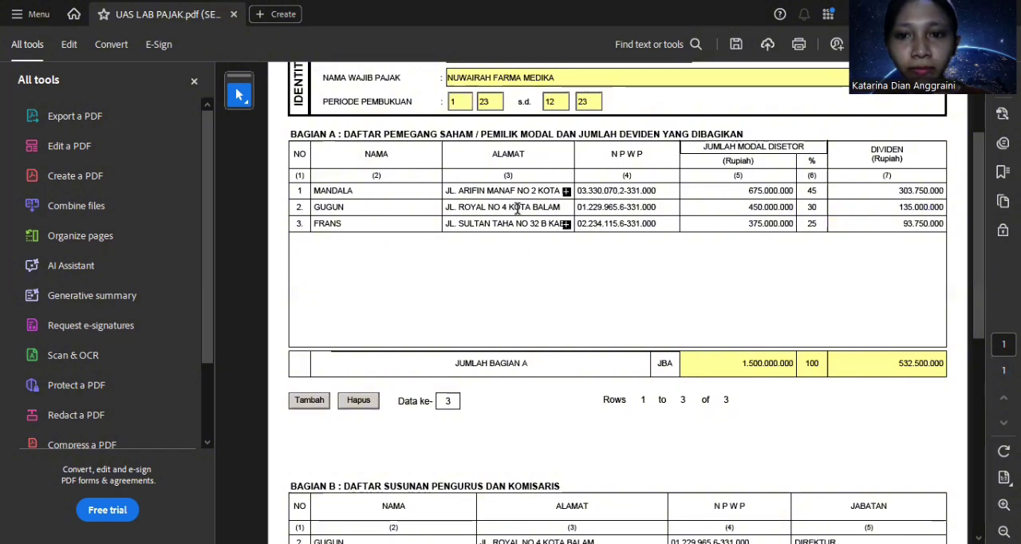
{"action": "left_click", "coordinate": [626, 190]}
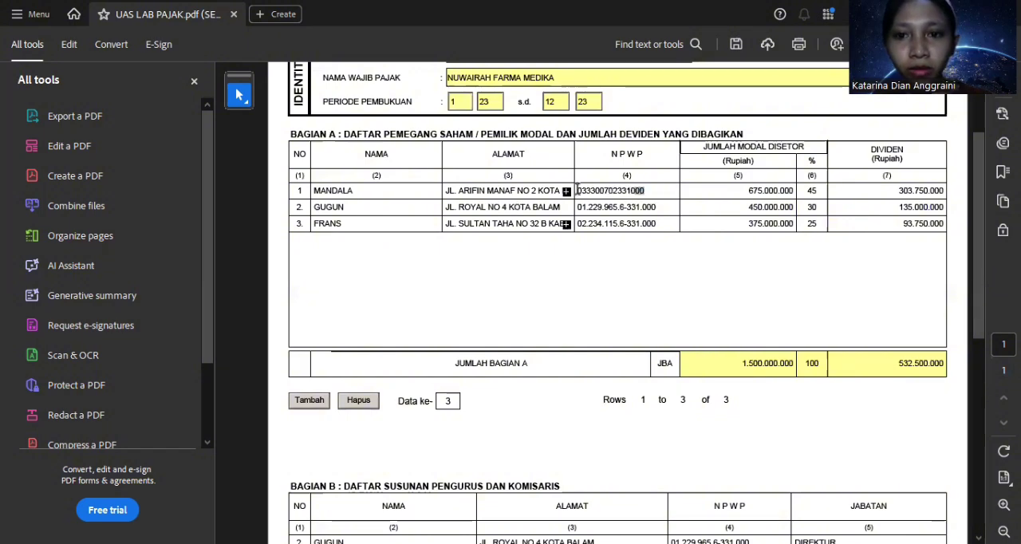
{"action": "left_click_drag", "start_coordinate": [644, 190], "coordinate": [573, 190]}
{"action": "key", "text": "ctrl+c"}
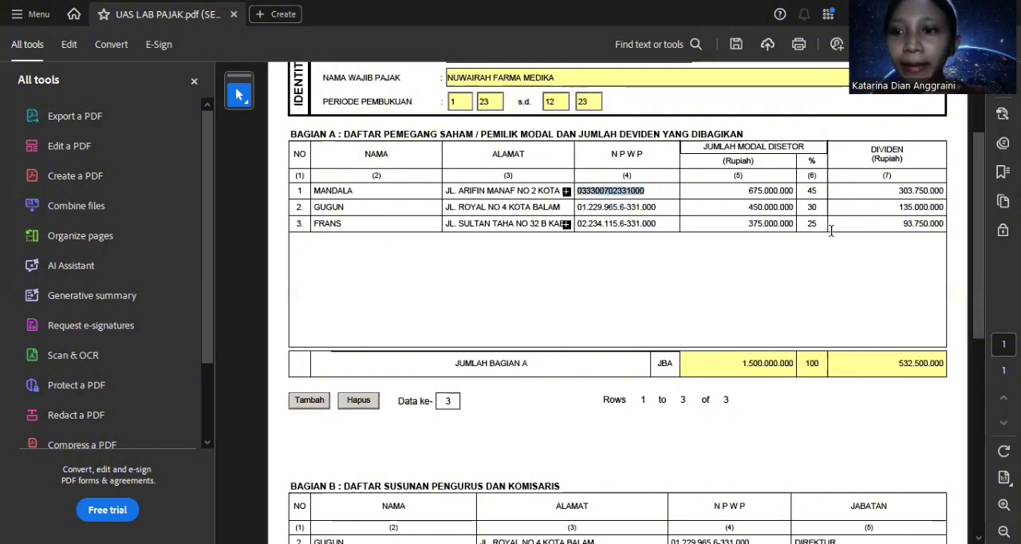
{"action": "scroll", "coordinate": [988, 403], "scroll_direction": "down", "scroll_amount": 5}
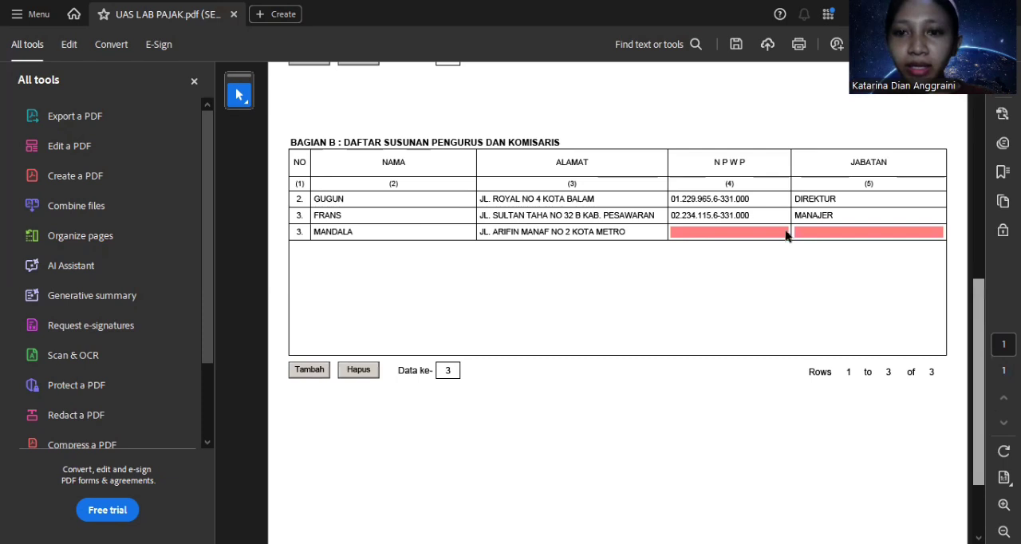
{"action": "scroll", "coordinate": [776, 232], "scroll_direction": "down", "scroll_amount": 1}
{"action": "left_click", "coordinate": [773, 214]}
{"action": "key", "text": "ctrl+v"}
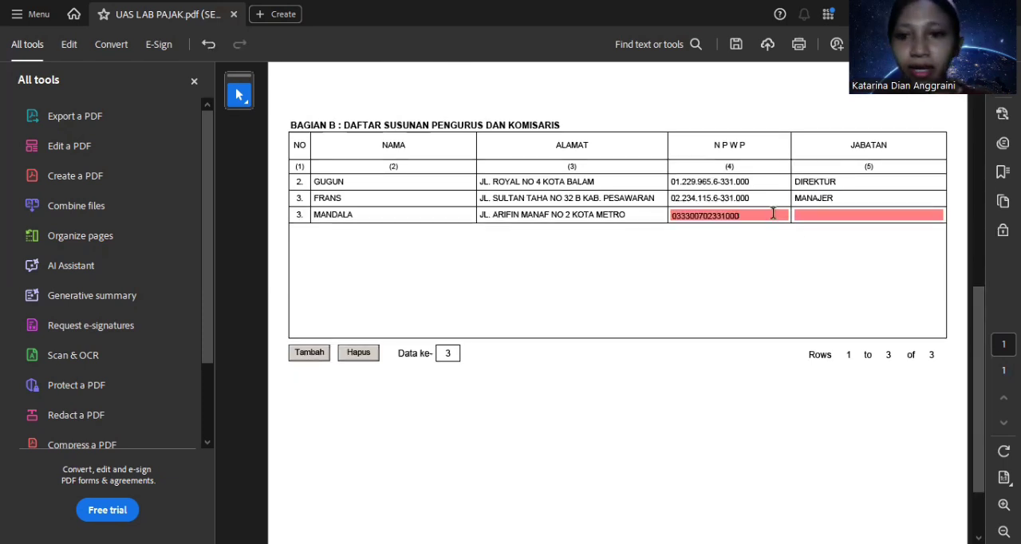
Step: Set the Jabatan of the new Bagian B row to KOMISARIS and review the management list
{"action": "left_click", "coordinate": [887, 213]}
{"action": "type", "text": "KOM"}
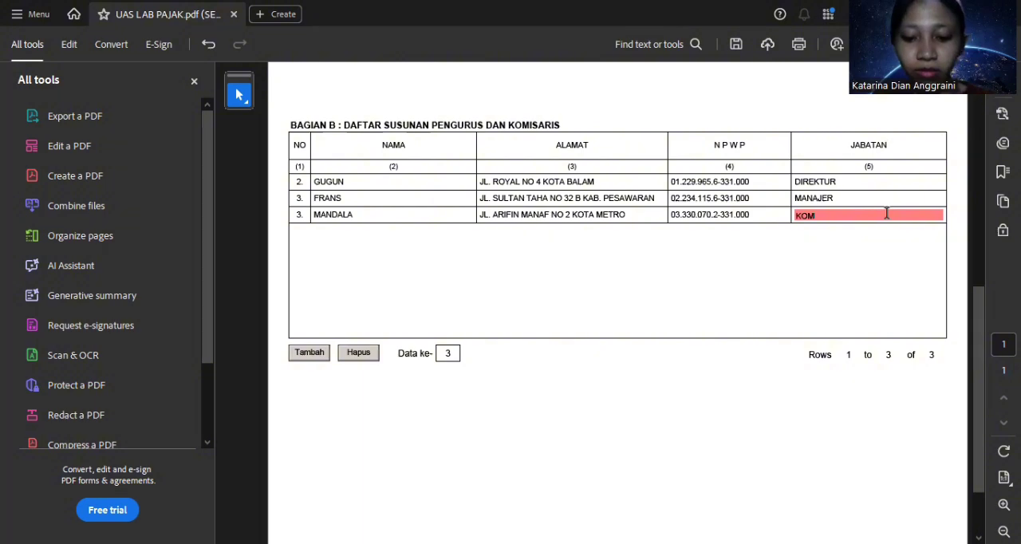
{"action": "type", "text": "ISARIS"}
{"action": "left_click", "coordinate": [888, 232]}
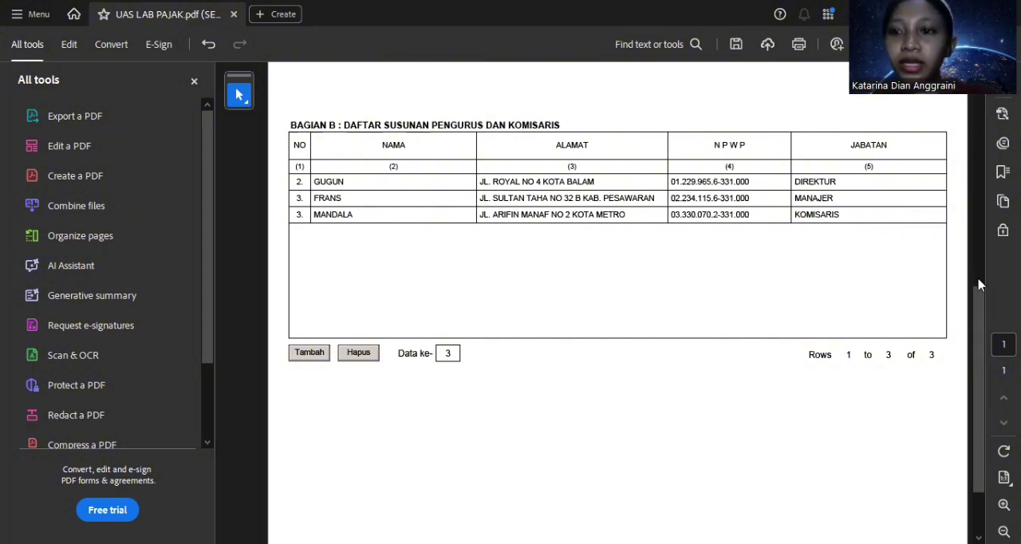
{"action": "mouse_move", "coordinate": [979, 292]}
{"action": "left_mouse_down"}
{"action": "mouse_move", "coordinate": [976, 281]}
{"action": "mouse_move", "coordinate": [978, 302]}
{"action": "left_mouse_up"}
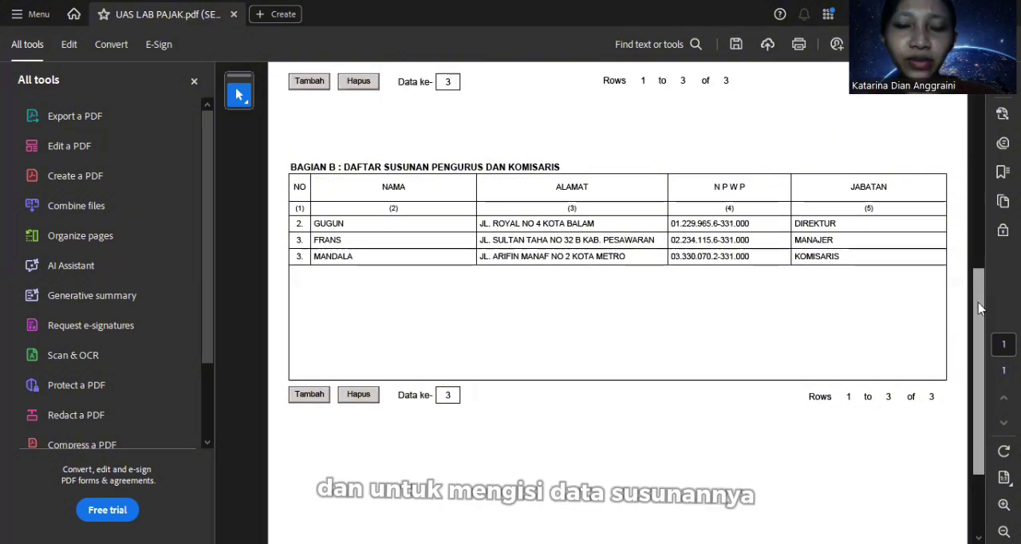
{"action": "scroll", "coordinate": [564, 190], "scroll_direction": "up", "scroll_amount": 3}
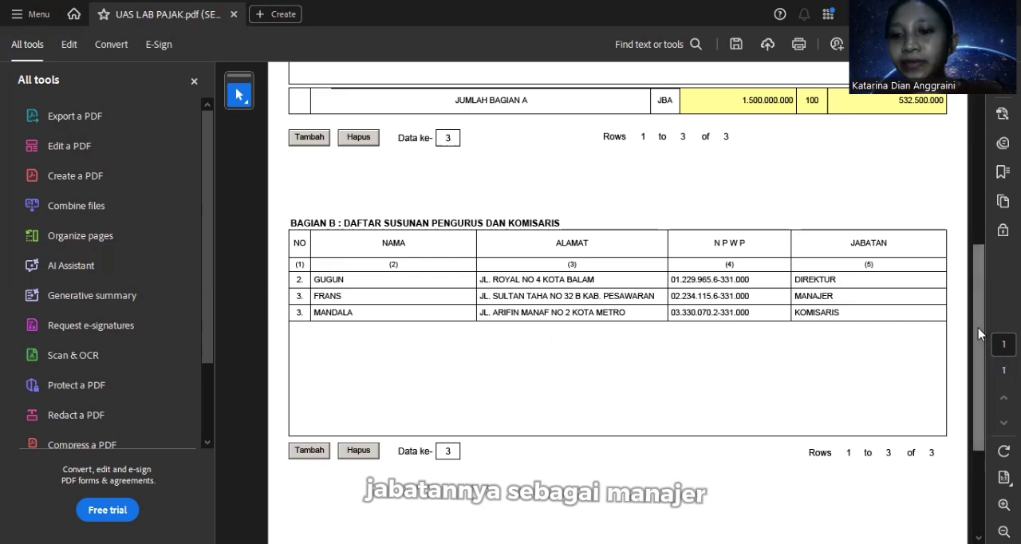
Step: Open Lampiran II and look over its Harga Pokok Penjualan, Biaya Usaha Lainnya, Biaya dari Luar Usaha and Jumlah columns
{"action": "left_click_drag", "start_coordinate": [981, 333], "coordinate": [958, 166]}
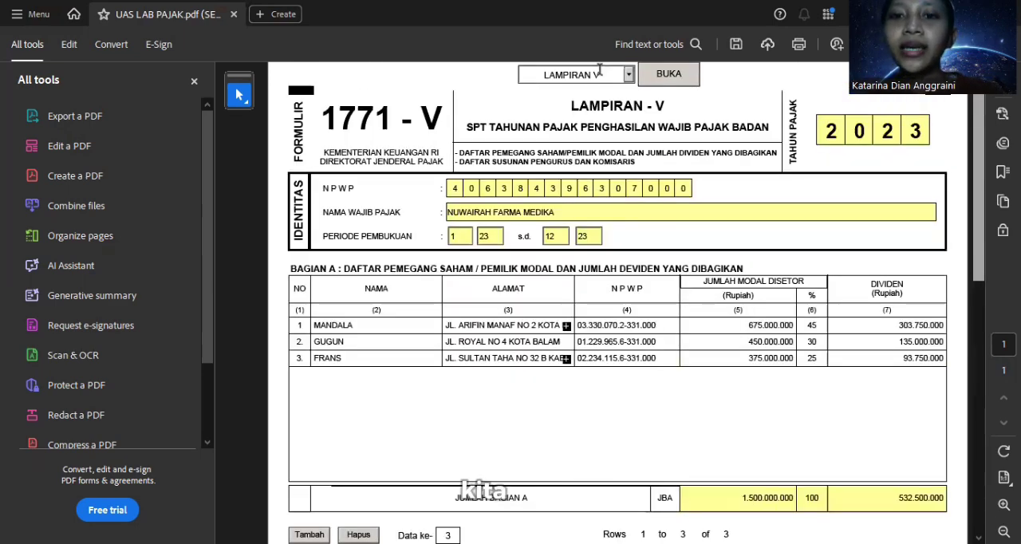
{"action": "left_click", "coordinate": [630, 75]}
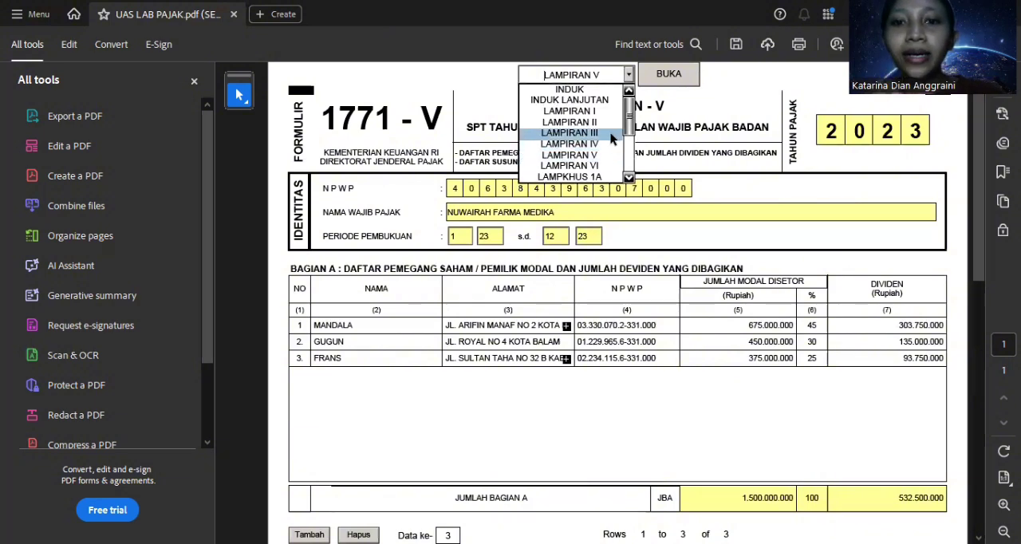
{"action": "left_click", "coordinate": [610, 123]}
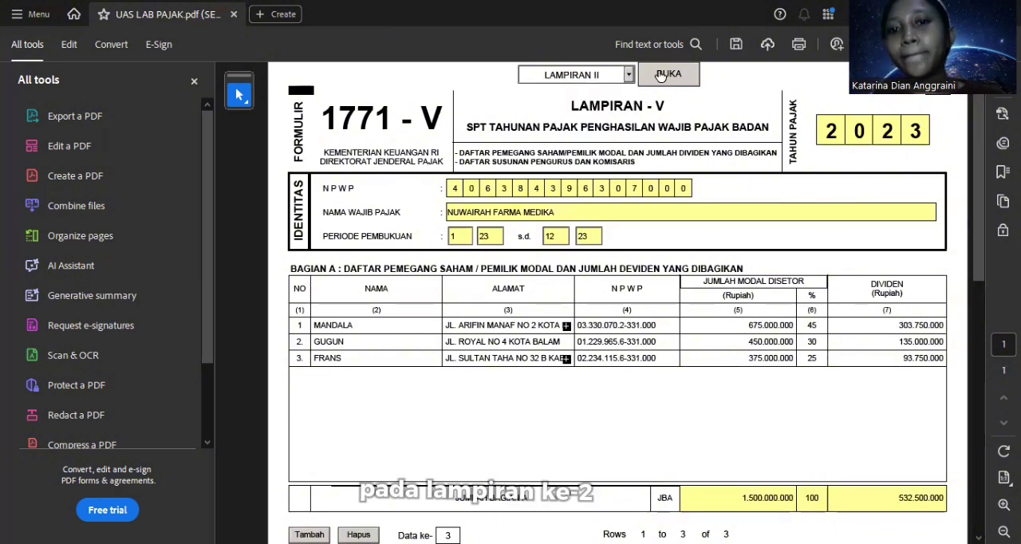
{"action": "left_click", "coordinate": [665, 74]}
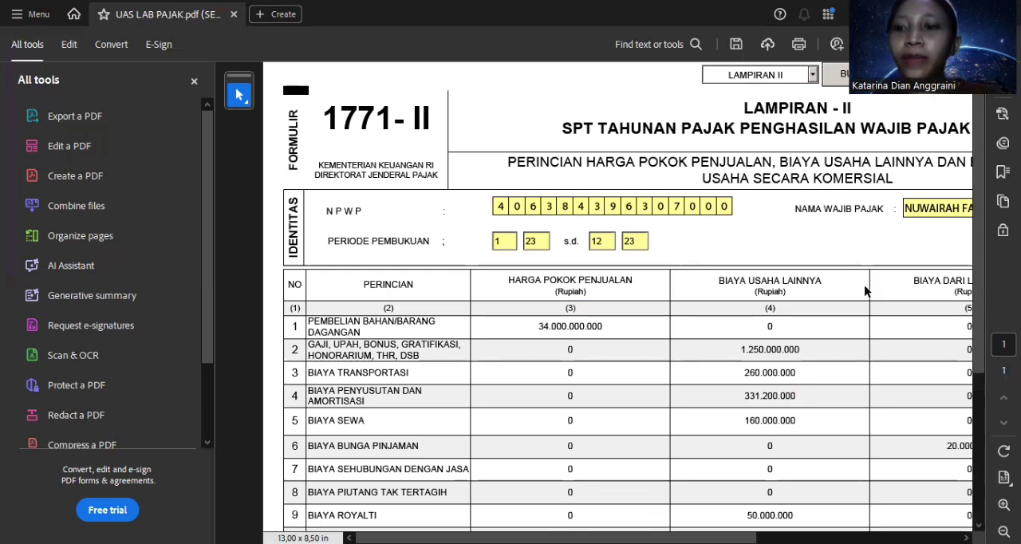
{"action": "left_click_drag", "start_coordinate": [638, 539], "coordinate": [668, 538]}
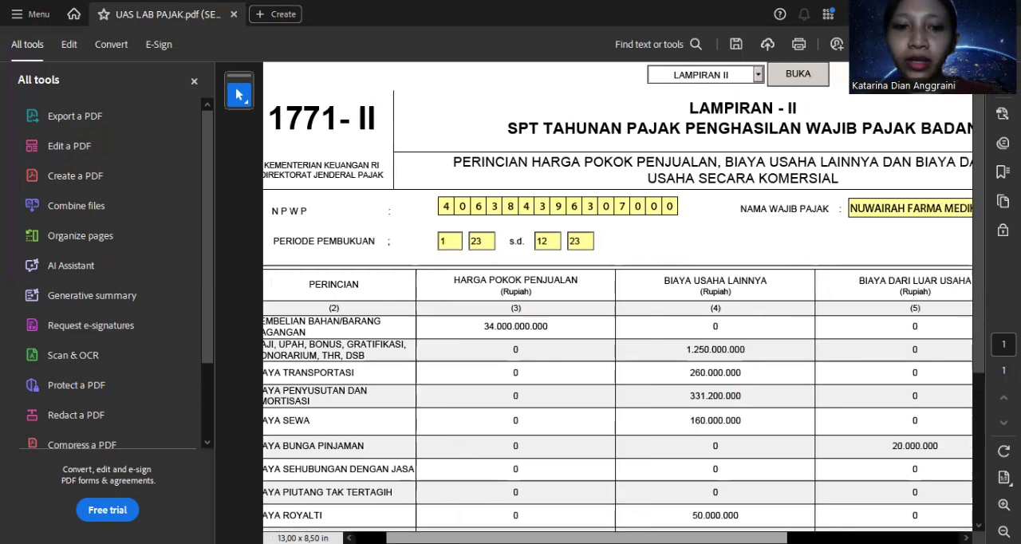
{"action": "scroll", "coordinate": [618, 300], "scroll_direction": "left", "scroll_amount": 1}
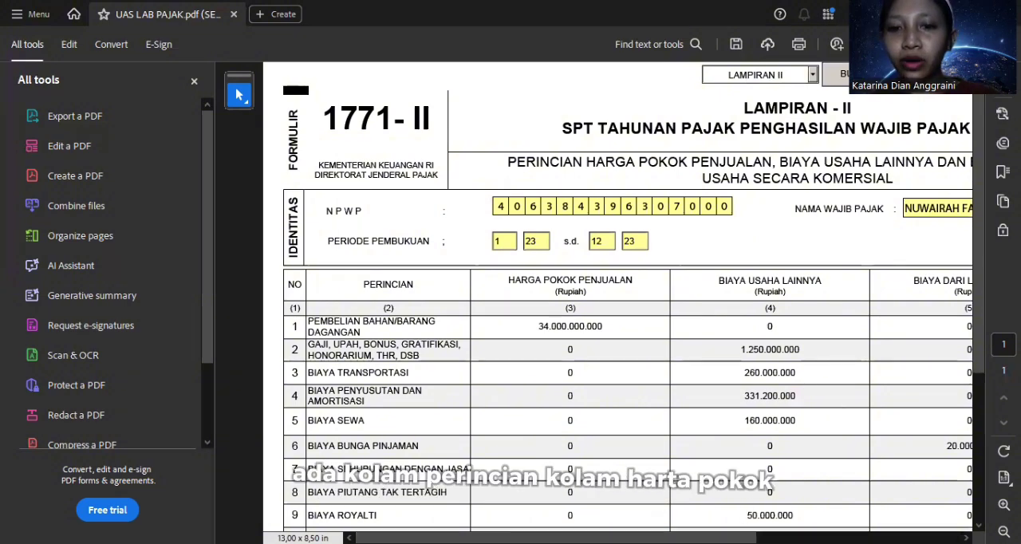
{"action": "scroll", "coordinate": [618, 300], "scroll_direction": "right", "scroll_amount": 3}
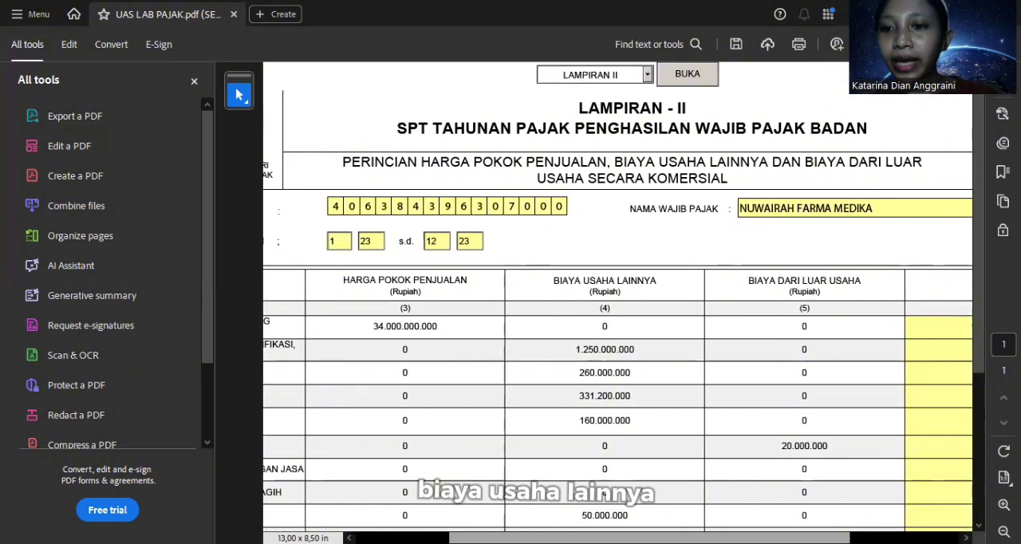
{"action": "scroll", "coordinate": [618, 300], "scroll_direction": "right", "scroll_amount": 4}
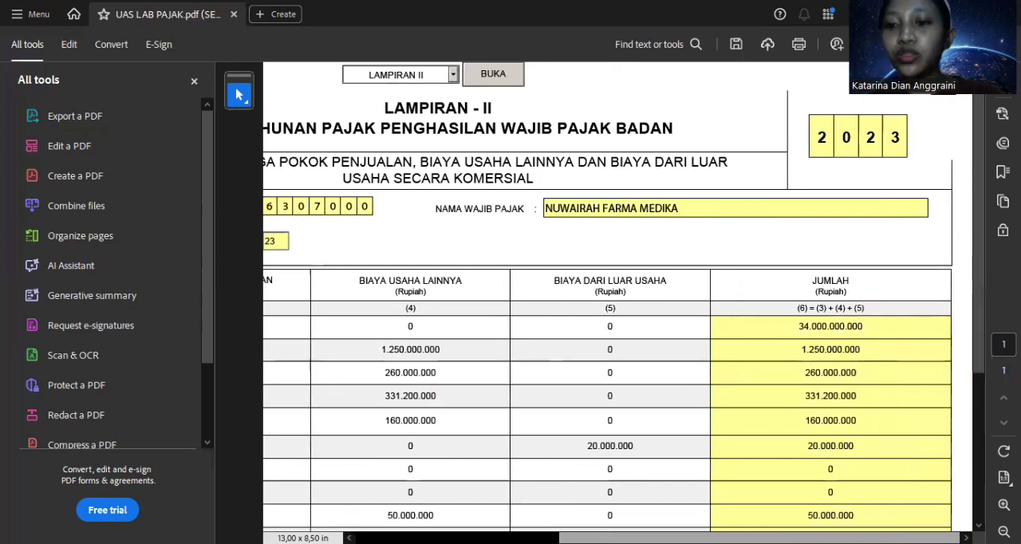
{"action": "scroll", "coordinate": [619, 319], "scroll_direction": "left", "scroll_amount": 7}
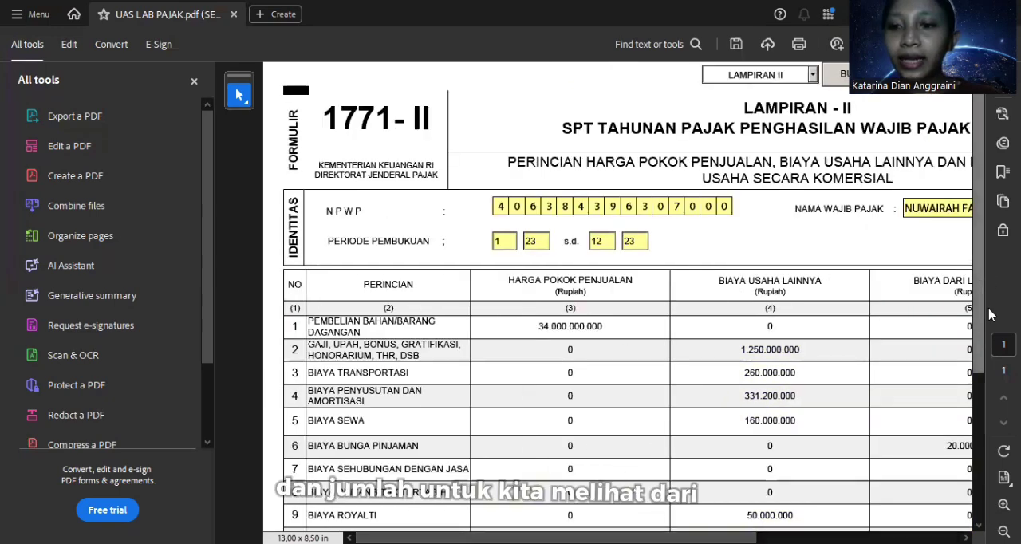
{"action": "scroll", "coordinate": [989, 316], "scroll_direction": "down", "scroll_amount": 3}
{"action": "scroll", "coordinate": [992, 291], "scroll_direction": "up", "scroll_amount": 3}
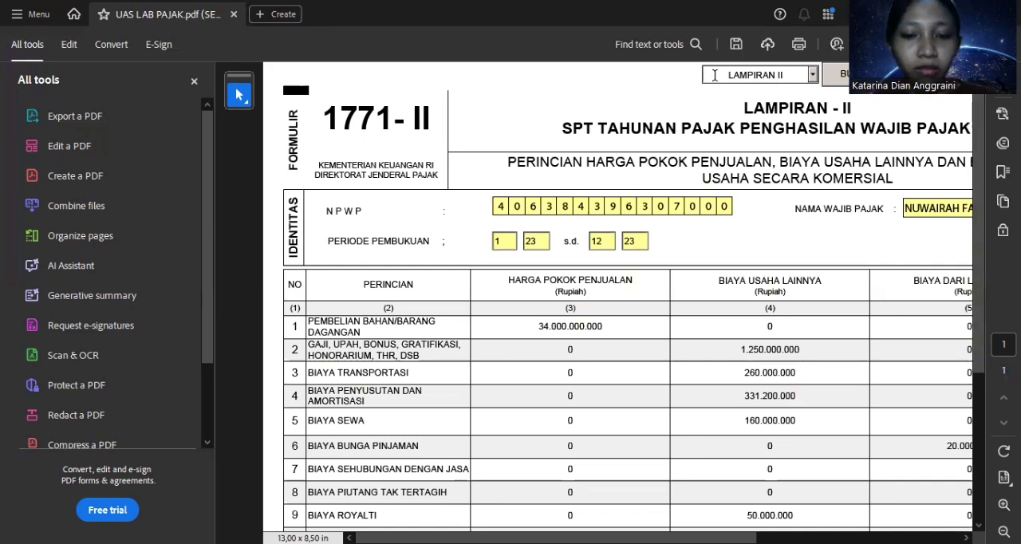
Step: Switch to Excel's LR sheet and check the Harga Pokok Penjualan amounts in C8:C13 of the Laporan Laba Rugi
{"action": "left_click", "coordinate": [497, 506]}
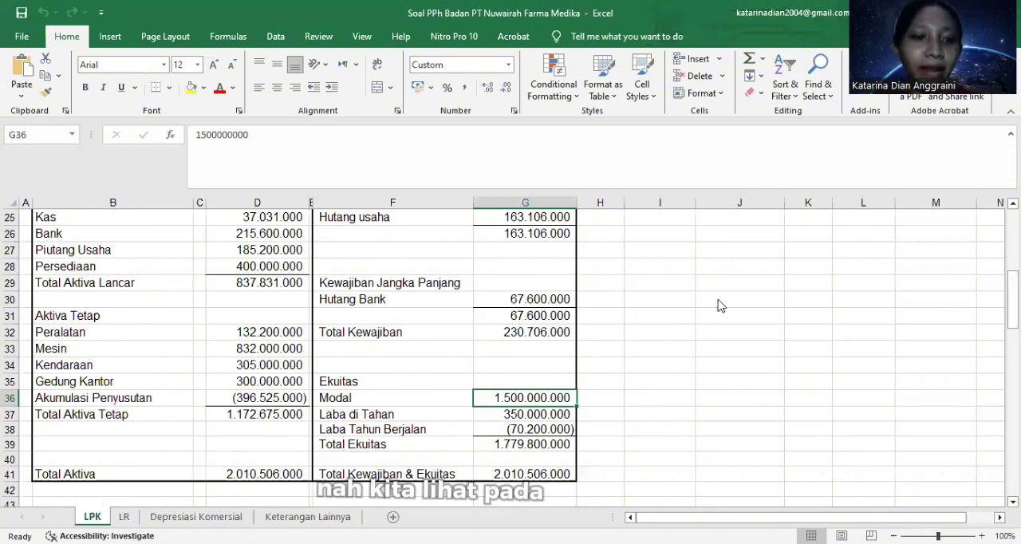
{"action": "left_click", "coordinate": [123, 517]}
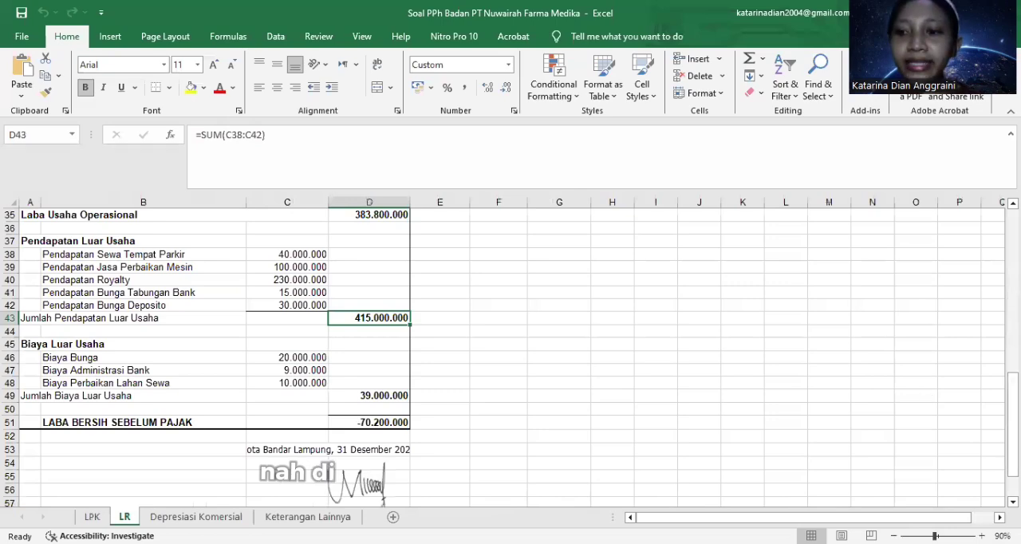
{"action": "left_click_drag", "start_coordinate": [1014, 401], "coordinate": [973, 183]}
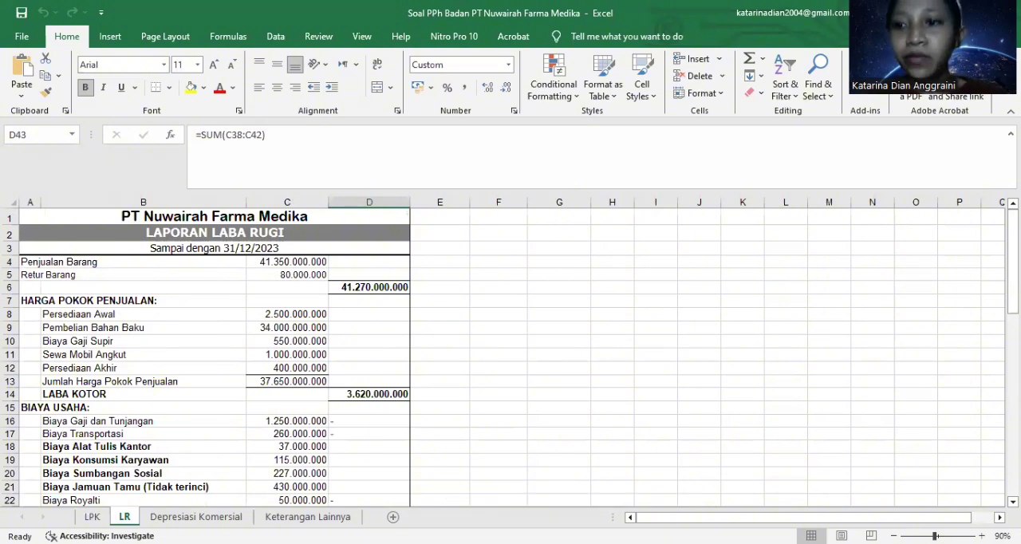
{"action": "left_click_drag", "start_coordinate": [1014, 279], "coordinate": [203, 278]}
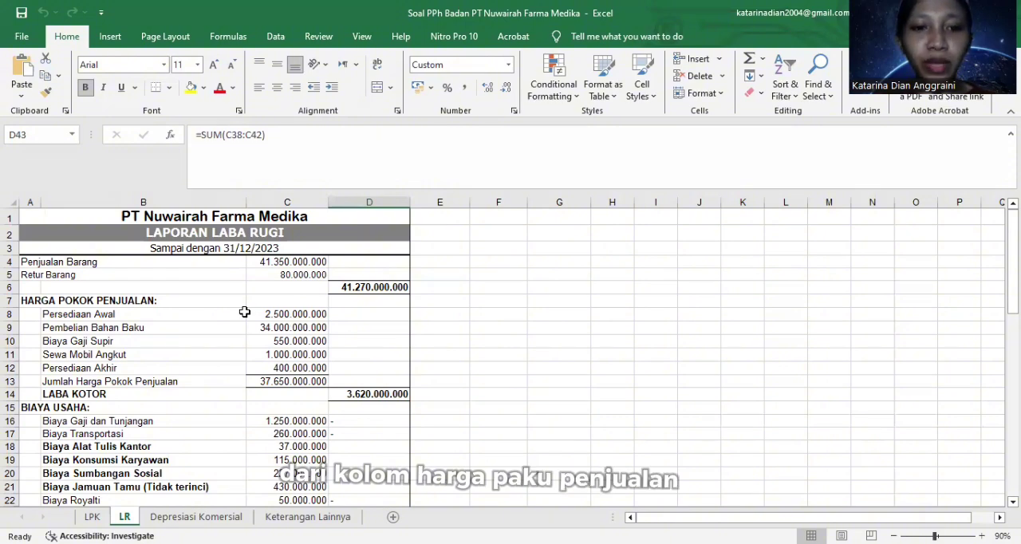
{"action": "left_click_drag", "start_coordinate": [258, 319], "coordinate": [315, 402]}
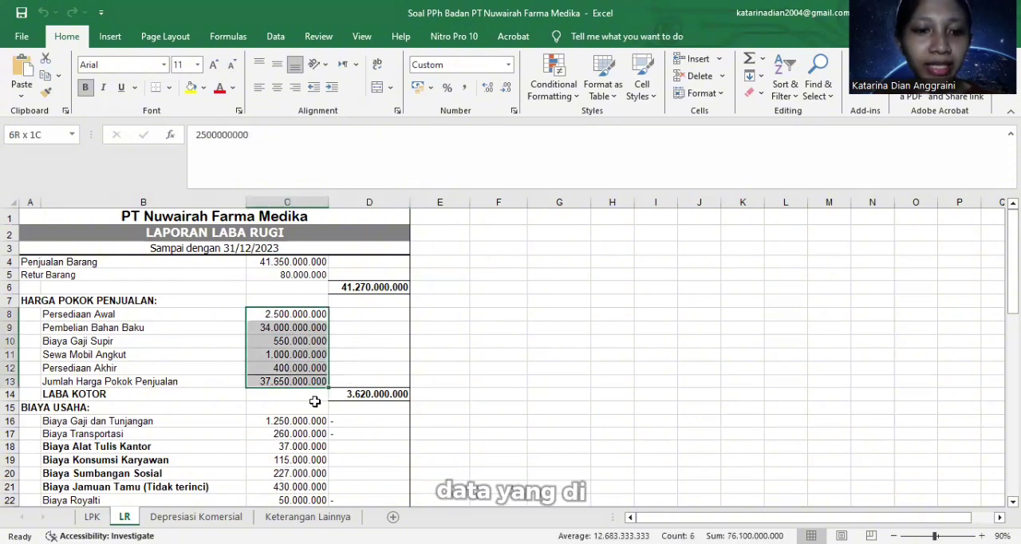
Step: Examine the Biaya Usaha and Biaya Luar Usaha items in the Laporan Laba Rugi
{"action": "left_click", "coordinate": [456, 398]}
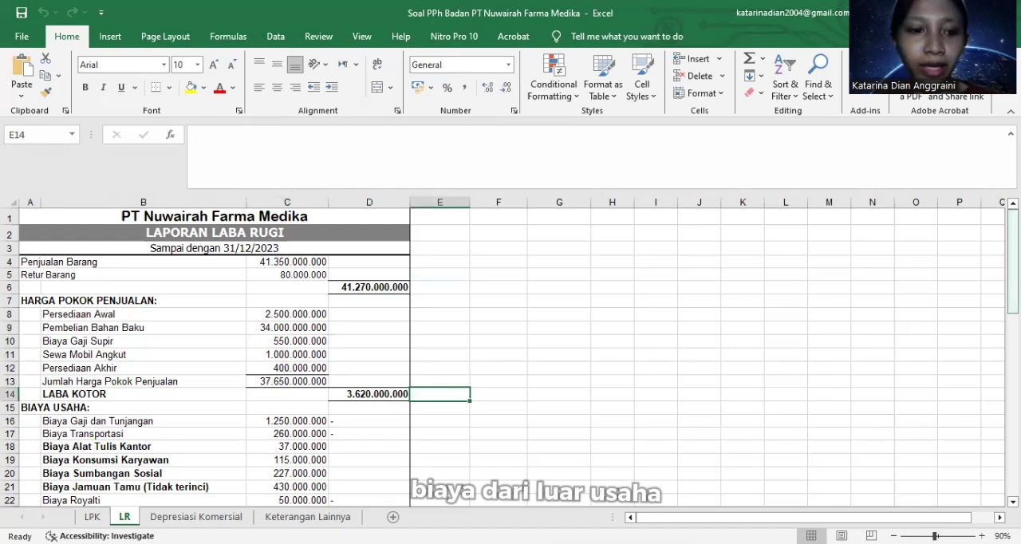
{"action": "scroll", "coordinate": [502, 359], "scroll_direction": "down", "scroll_amount": 2}
{"action": "scroll", "coordinate": [503, 359], "scroll_direction": "down", "scroll_amount": 6}
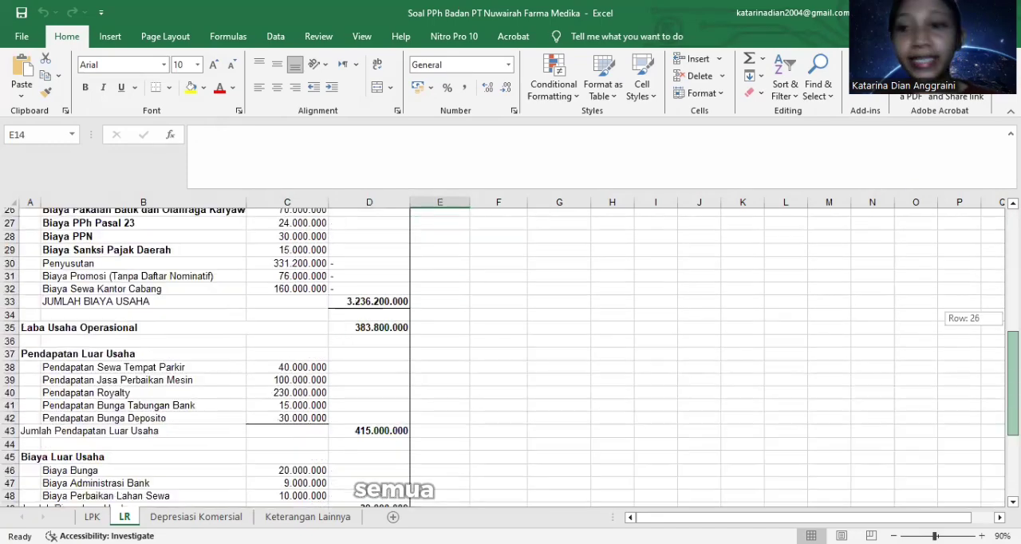
{"action": "scroll", "coordinate": [503, 359], "scroll_direction": "up", "scroll_amount": 8}
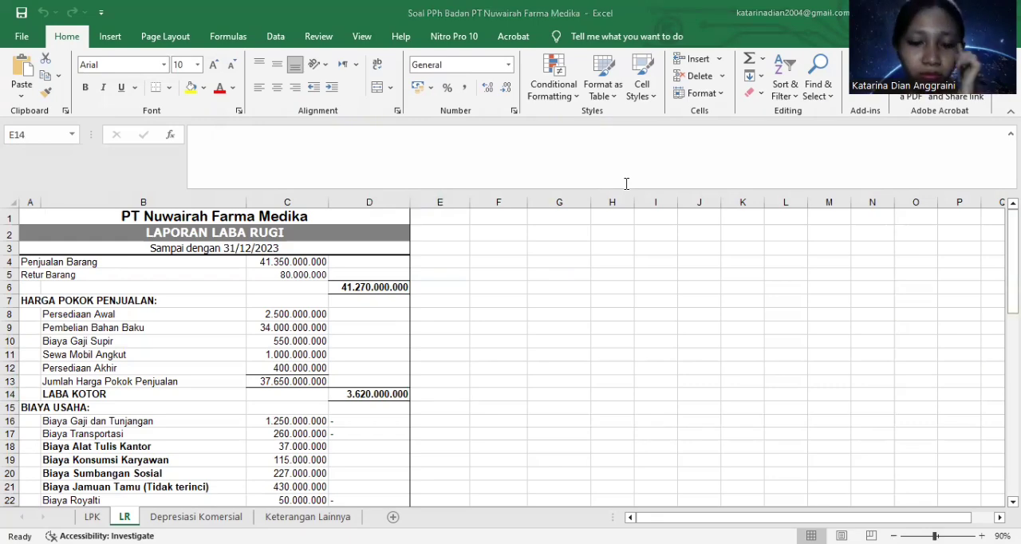
Step: Switch to the UAS LAB PAJAK.pdf return in Acrobat and check Lampiran II's Harga Pokok Penjualan column down to the Jumlah row
{"action": "key", "text": "alt+Tab"}
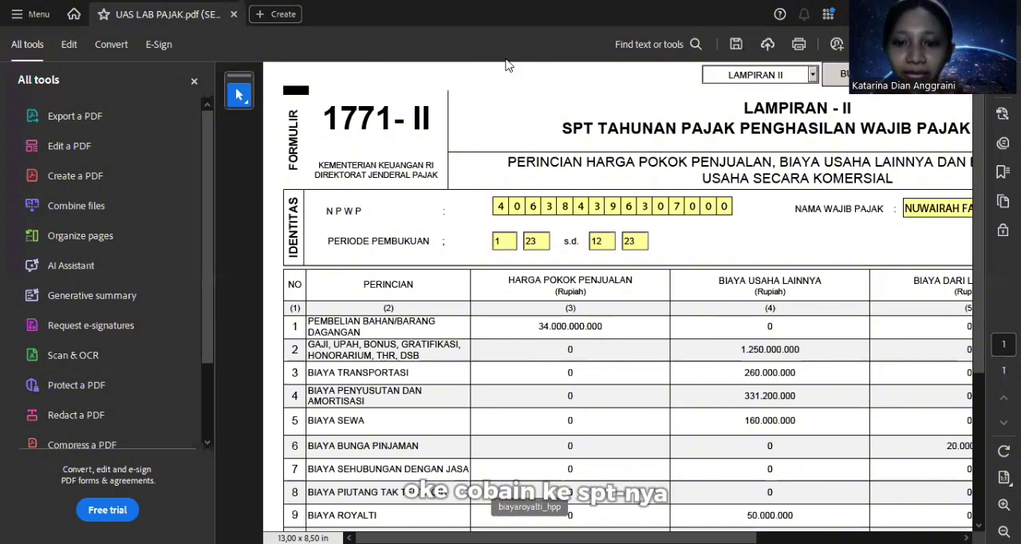
{"action": "left_click_drag", "start_coordinate": [533, 538], "coordinate": [986, 304]}
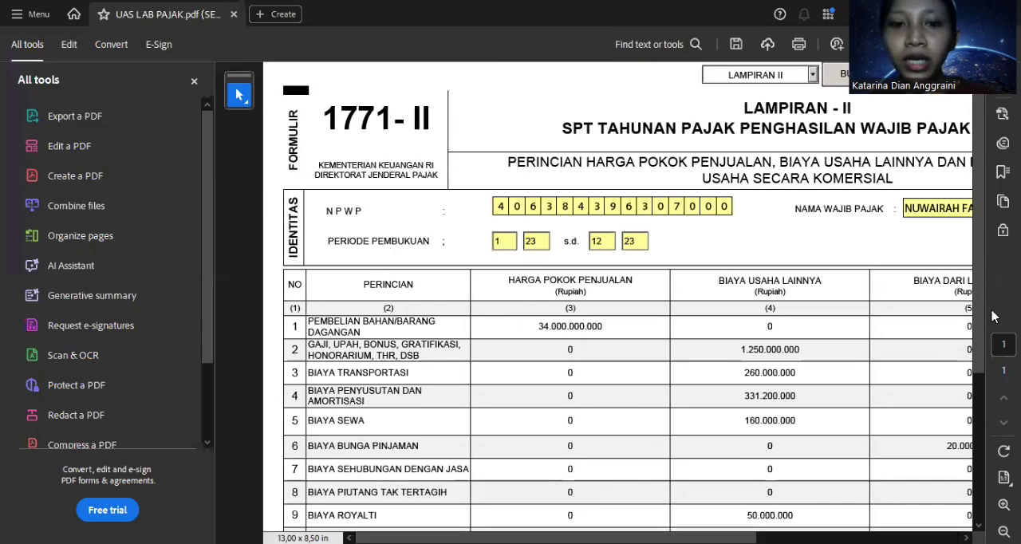
{"action": "scroll", "coordinate": [993, 317], "scroll_direction": "down", "scroll_amount": 1}
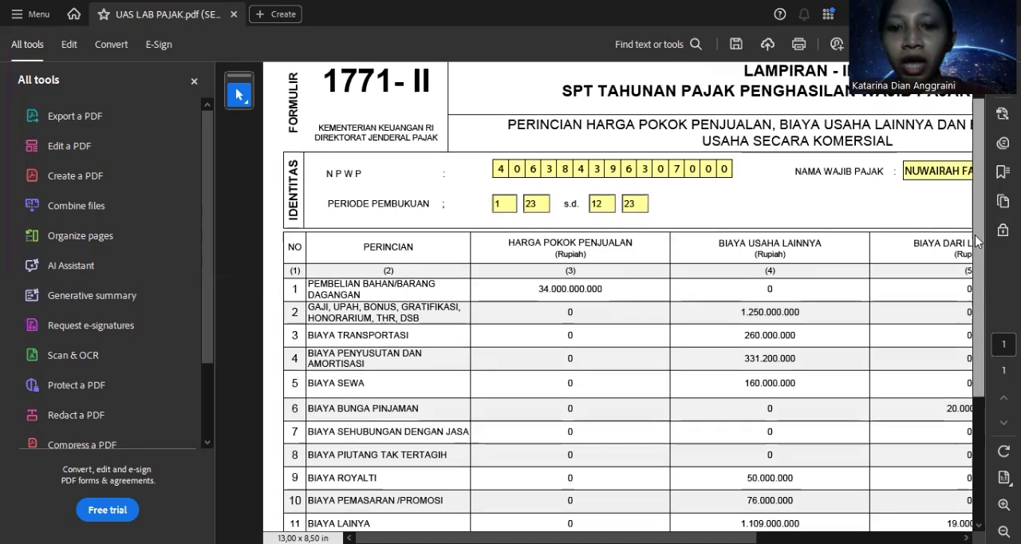
{"action": "scroll", "coordinate": [988, 275], "scroll_direction": "down", "scroll_amount": 1}
{"action": "scroll", "coordinate": [987, 276], "scroll_direction": "down", "scroll_amount": 2}
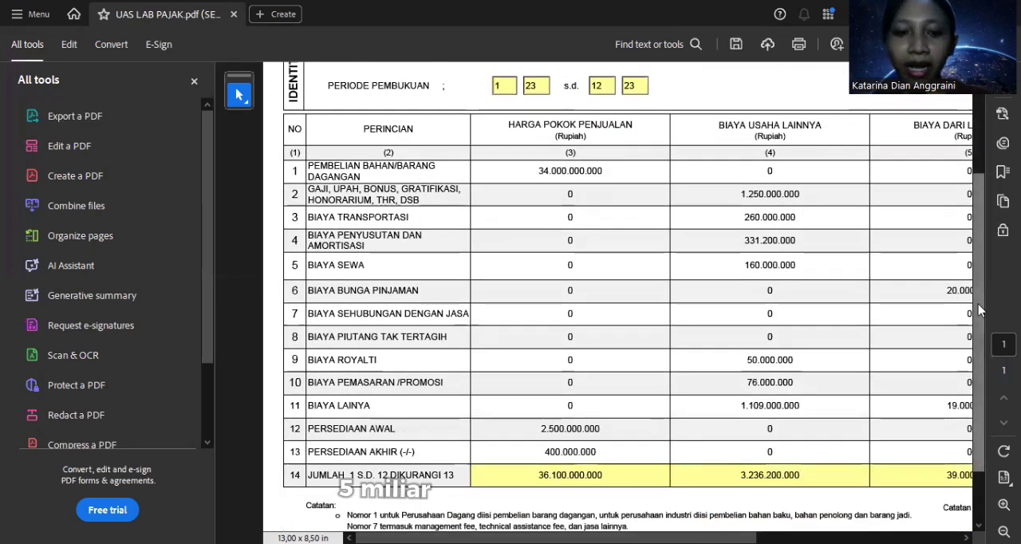
{"action": "scroll", "coordinate": [983, 317], "scroll_direction": "down", "scroll_amount": 1}
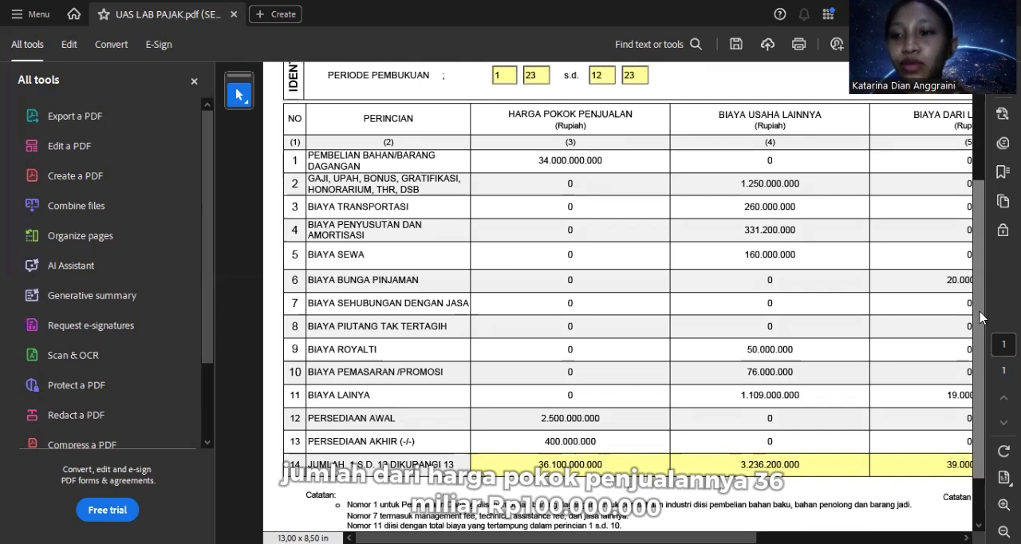
Step: Review the Biaya Usaha Lainnya amounts in Lampiran II, including the royalti, pemasaran/promosi and biaya lainnya rows
{"action": "scroll", "coordinate": [978, 287], "scroll_direction": "up", "scroll_amount": 1}
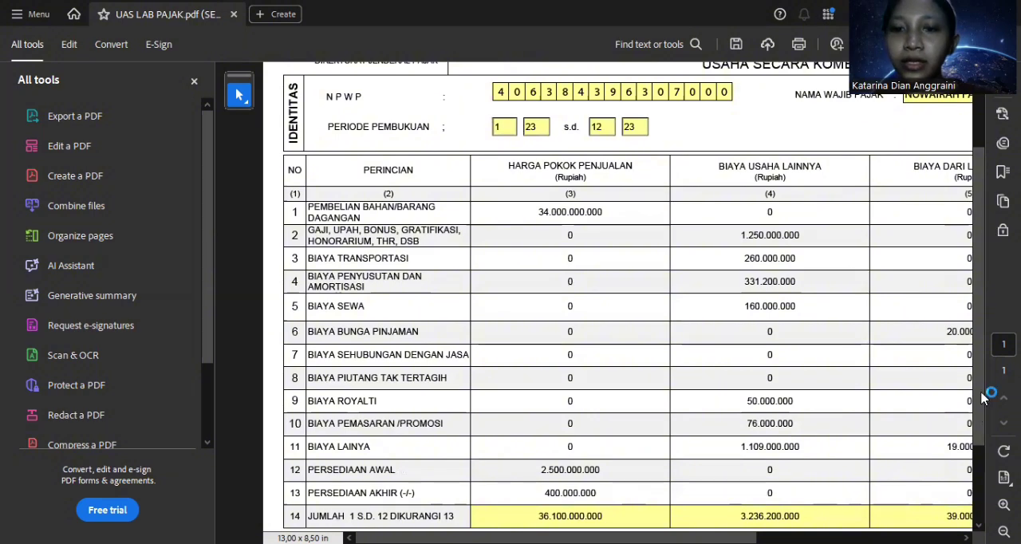
{"action": "scroll", "coordinate": [981, 403], "scroll_direction": "down", "scroll_amount": 1}
{"action": "scroll", "coordinate": [982, 408], "scroll_direction": "down", "scroll_amount": 1}
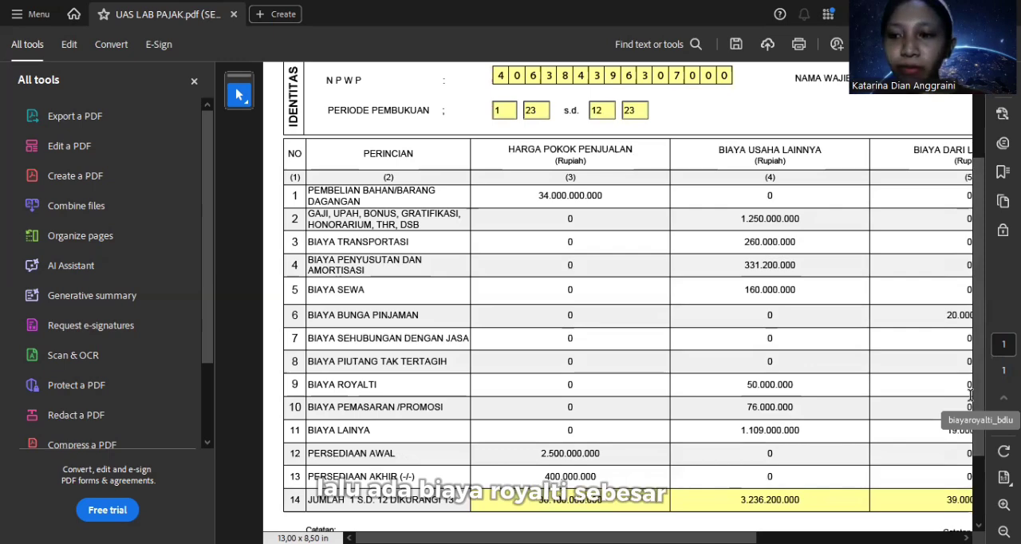
{"action": "scroll", "coordinate": [981, 411], "scroll_direction": "down", "scroll_amount": 1}
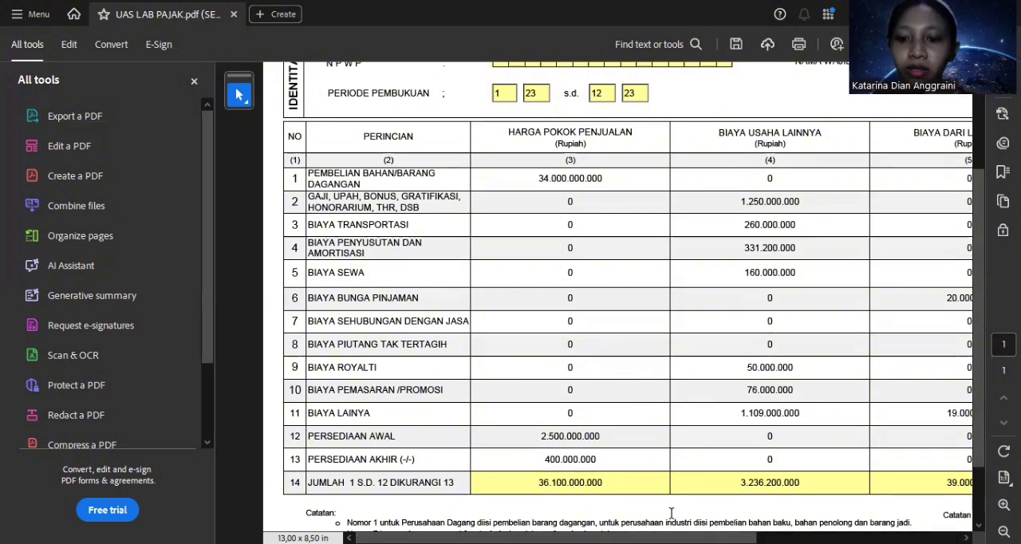
Step: Examine Lampiran II's Biaya dari Luar Usaha column and how the Jumlah column adds up columns 3, 4 and 5
{"action": "scroll", "coordinate": [617, 303], "scroll_direction": "right", "scroll_amount": 5}
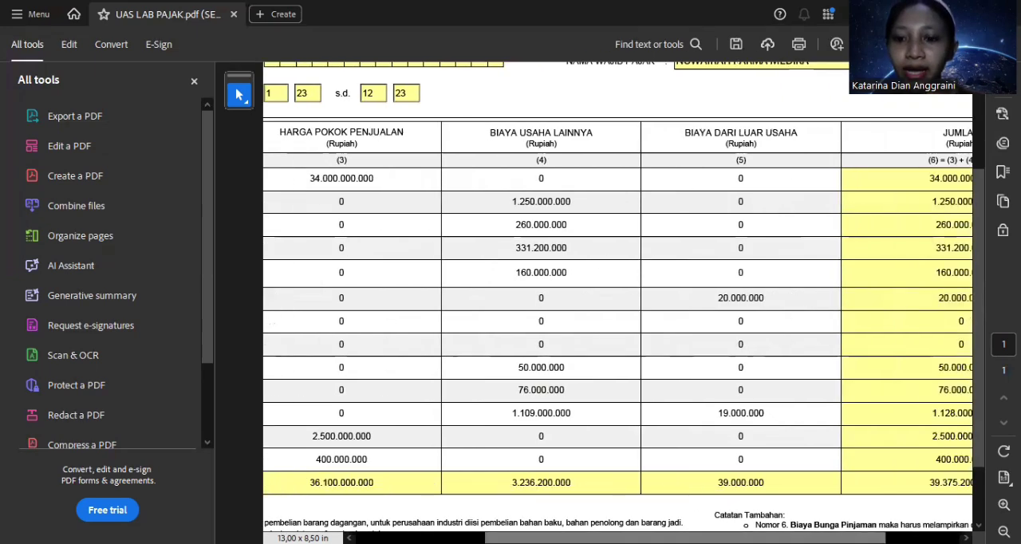
{"action": "scroll", "coordinate": [618, 303], "scroll_direction": "left", "scroll_amount": 3}
{"action": "scroll", "coordinate": [618, 303], "scroll_direction": "left", "scroll_amount": 2}
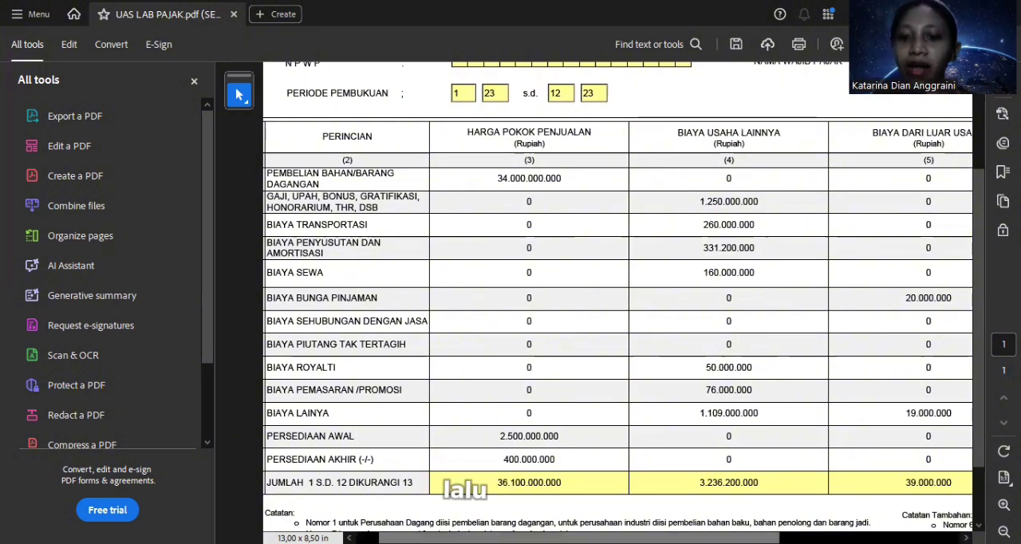
{"action": "scroll", "coordinate": [619, 319], "scroll_direction": "right", "scroll_amount": 4}
{"action": "scroll", "coordinate": [435, 485], "scroll_direction": "right", "scroll_amount": 4}
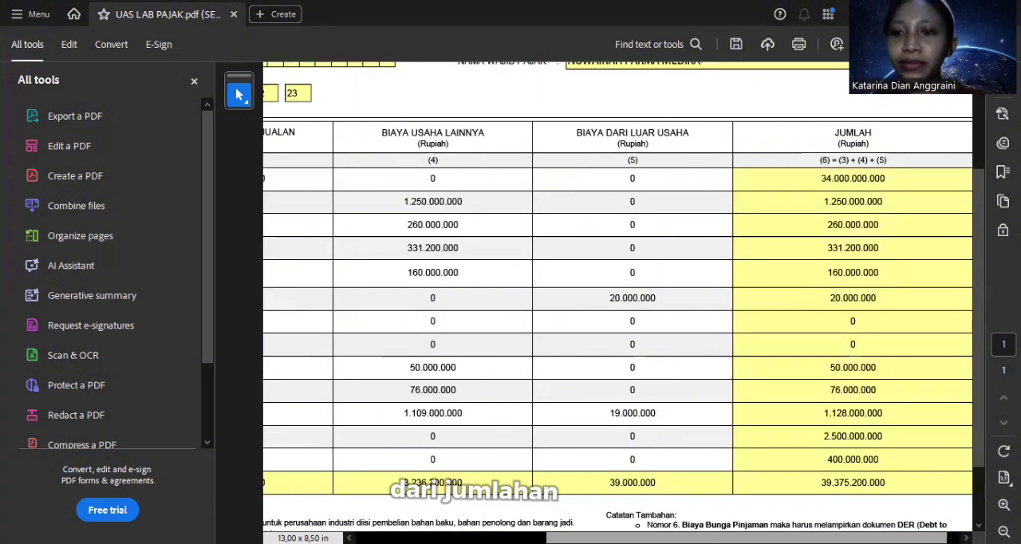
{"action": "scroll", "coordinate": [618, 319], "scroll_direction": "left", "scroll_amount": 2}
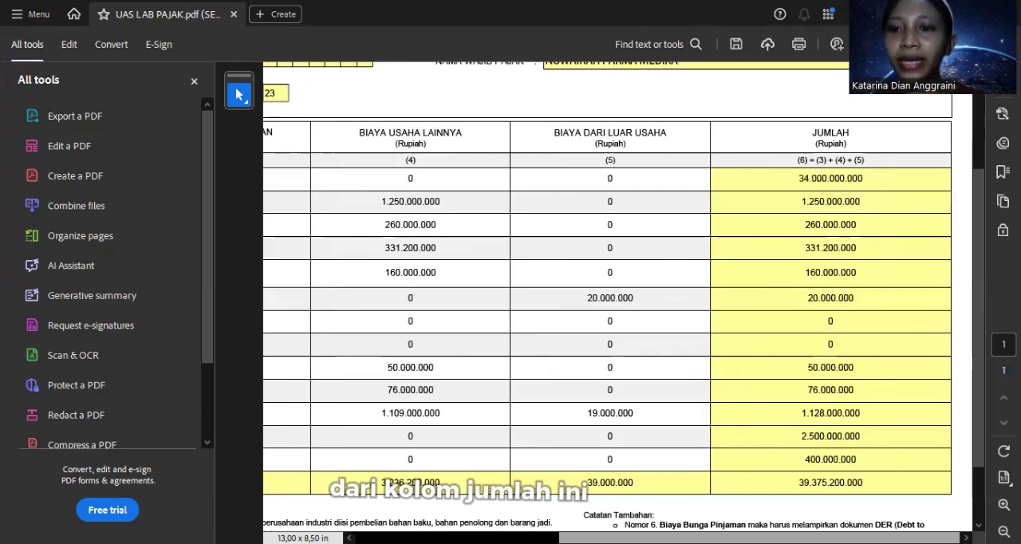
{"action": "scroll", "coordinate": [619, 320], "scroll_direction": "left", "scroll_amount": 2}
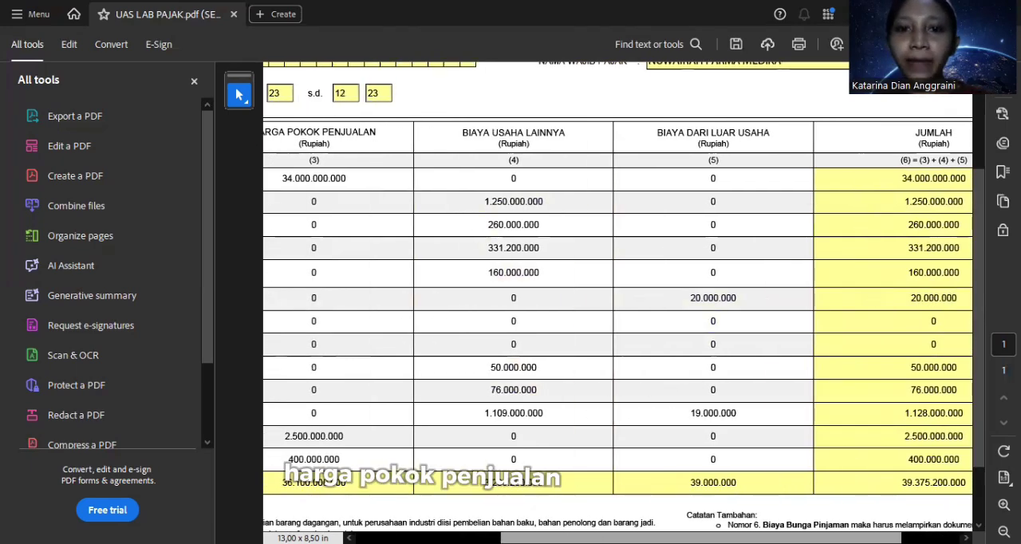
{"action": "scroll", "coordinate": [618, 319], "scroll_direction": "right", "scroll_amount": 2}
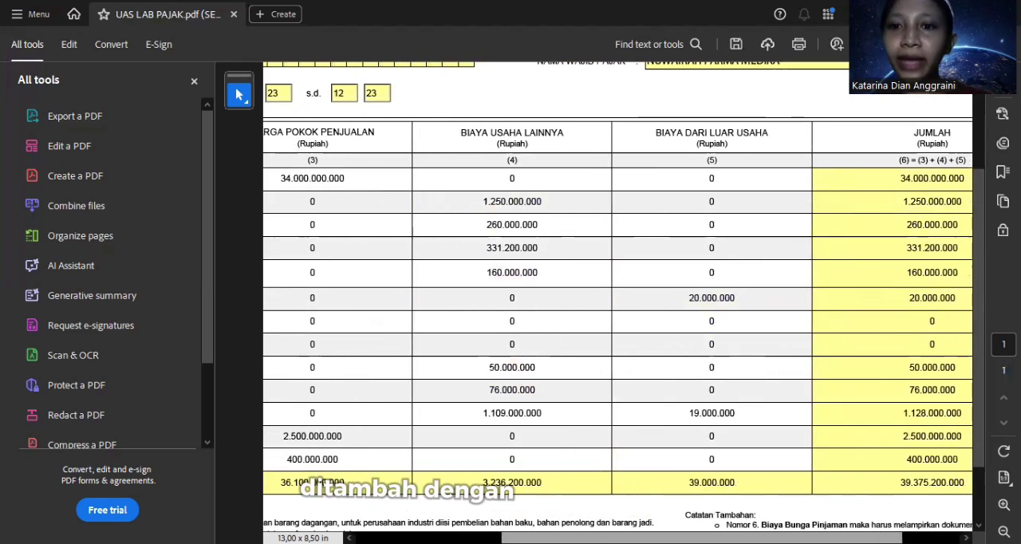
{"action": "scroll", "coordinate": [618, 319], "scroll_direction": "right", "scroll_amount": 3}
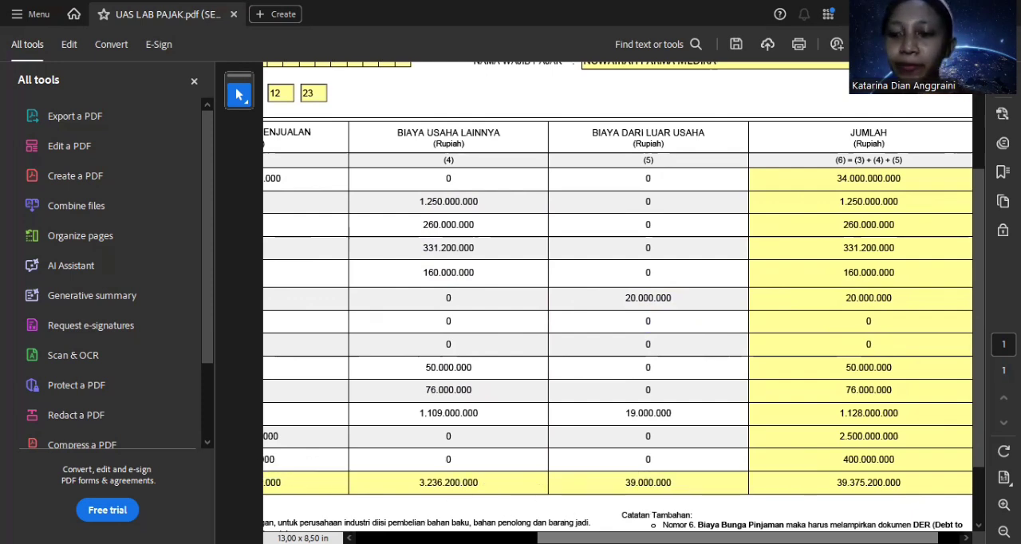
{"action": "scroll", "coordinate": [618, 302], "scroll_direction": "right", "scroll_amount": 1}
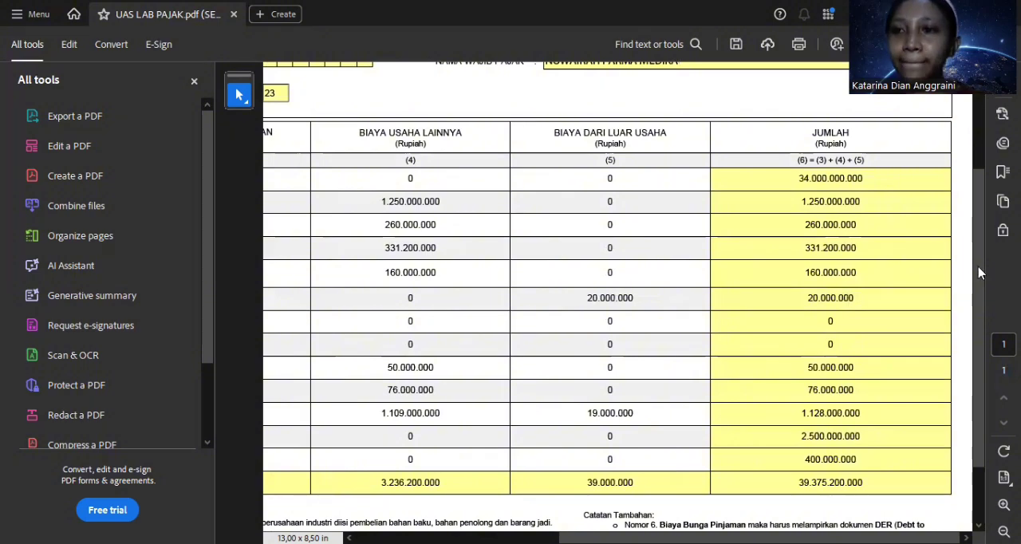
Step: Open Lampiran I of the tax return and review the Penghasilan Neto Komersial items 1a to 3
{"action": "left_click_drag", "start_coordinate": [978, 243], "coordinate": [964, 170]}
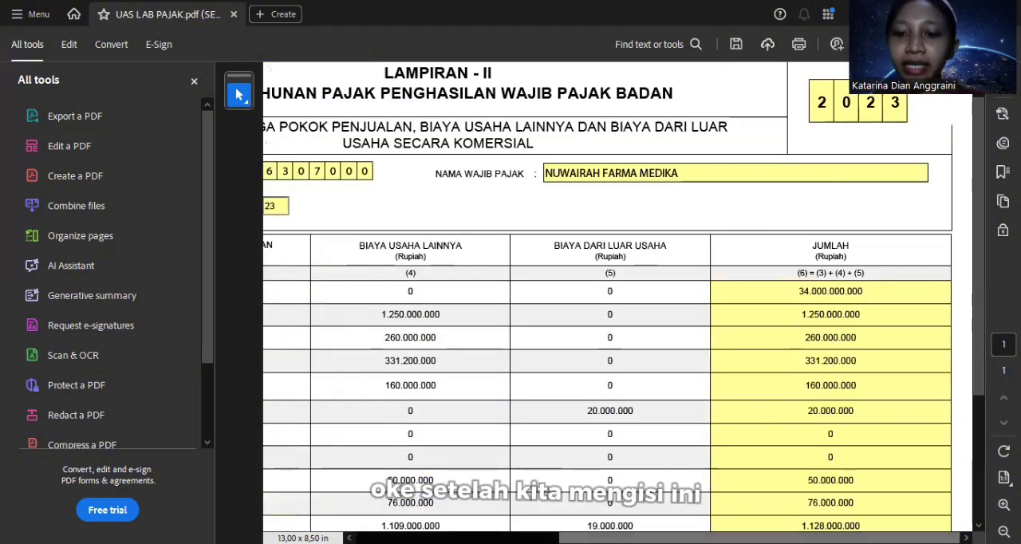
{"action": "scroll", "coordinate": [619, 383], "scroll_direction": "left", "scroll_amount": 5}
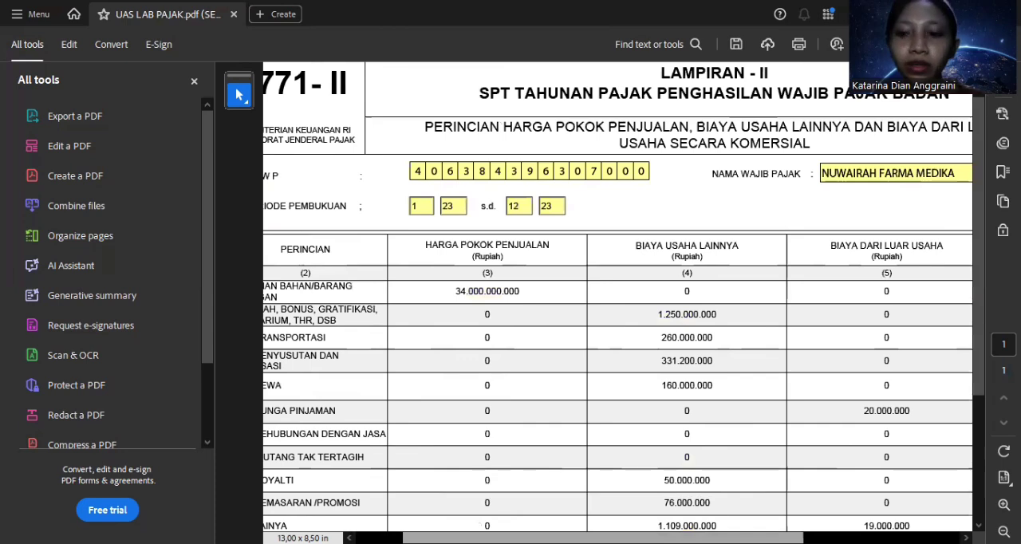
{"action": "scroll", "coordinate": [851, 338], "scroll_direction": "left", "scroll_amount": 2}
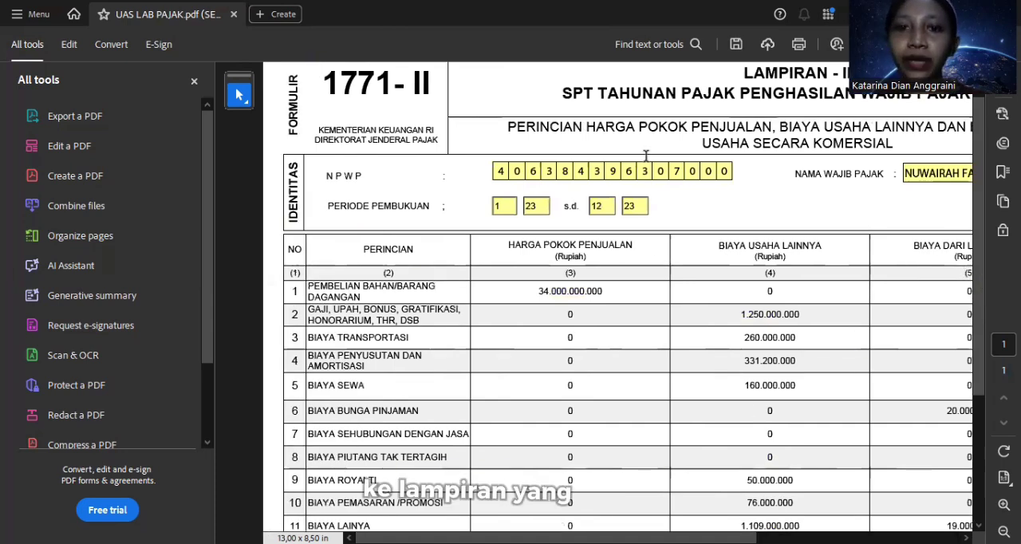
{"action": "scroll", "coordinate": [984, 272], "scroll_direction": "up", "scroll_amount": 1}
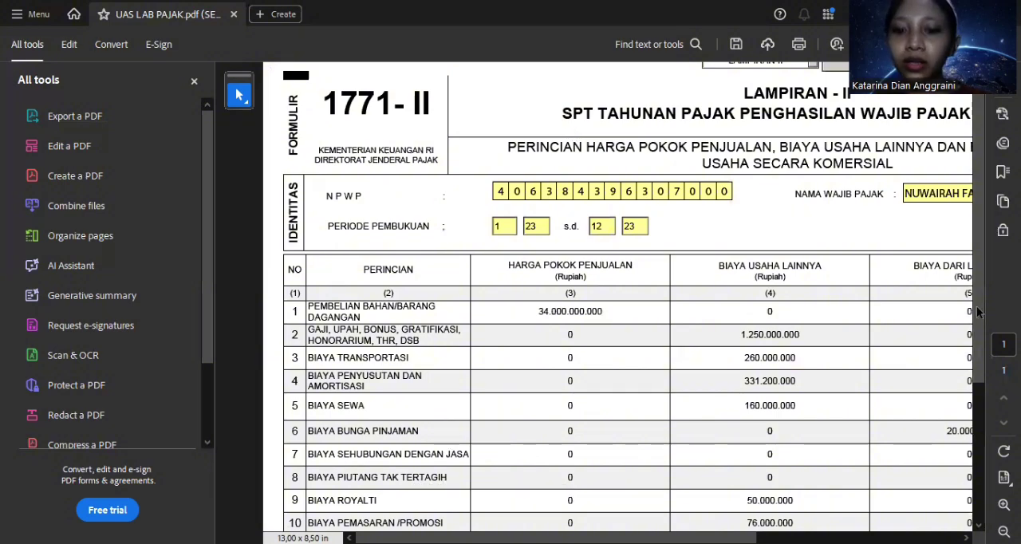
{"action": "scroll", "coordinate": [700, 399], "scroll_direction": "up", "scroll_amount": 1}
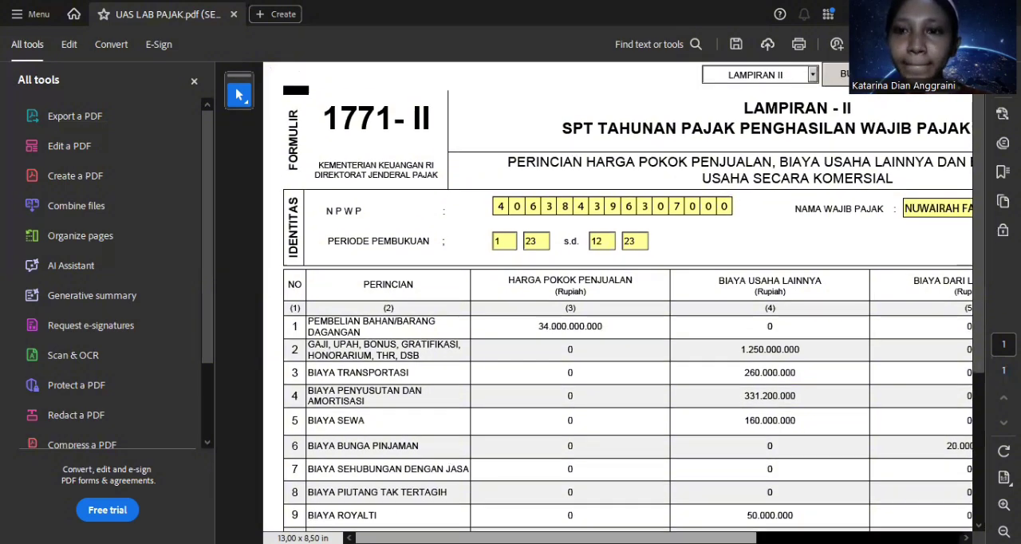
{"action": "scroll", "coordinate": [701, 399], "scroll_direction": "right", "scroll_amount": 2}
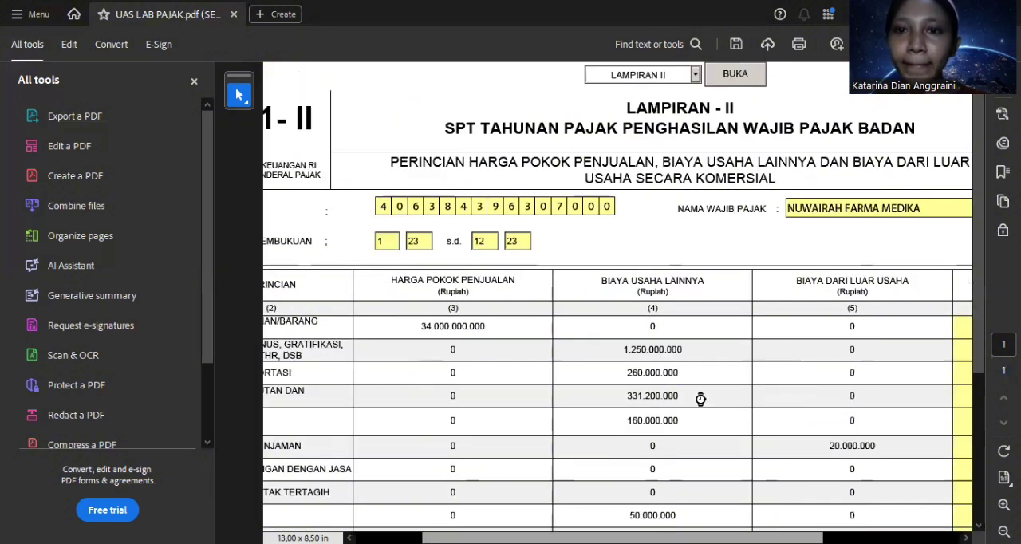
{"action": "left_click", "coordinate": [695, 75]}
{"action": "left_click", "coordinate": [679, 111]}
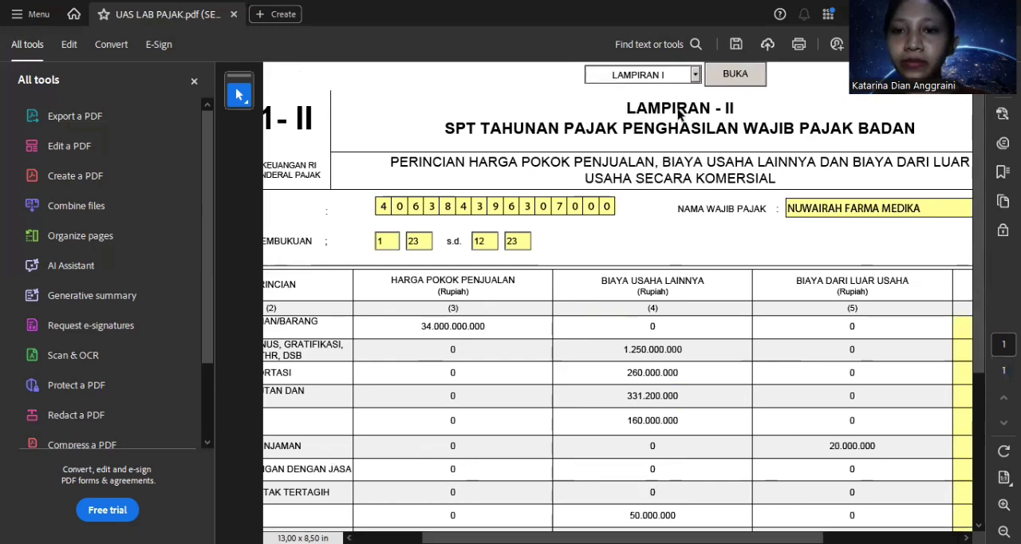
{"action": "left_click", "coordinate": [724, 76]}
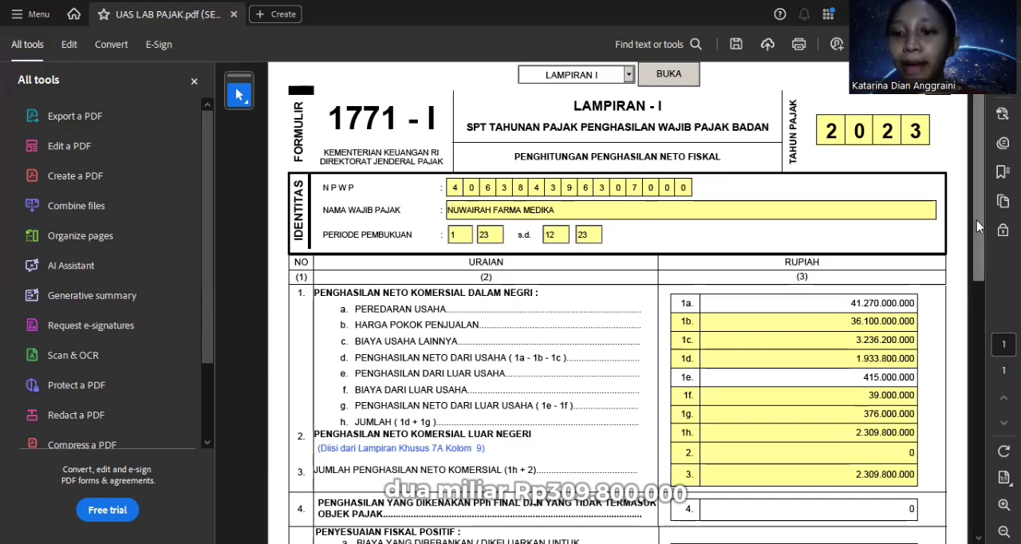
Step: Review the positive and negative fiscal adjustments and the Penghasilan Neto Fiskal in items 5 to 8 of Lampiran I
{"action": "left_click_drag", "start_coordinate": [977, 220], "coordinate": [987, 434]}
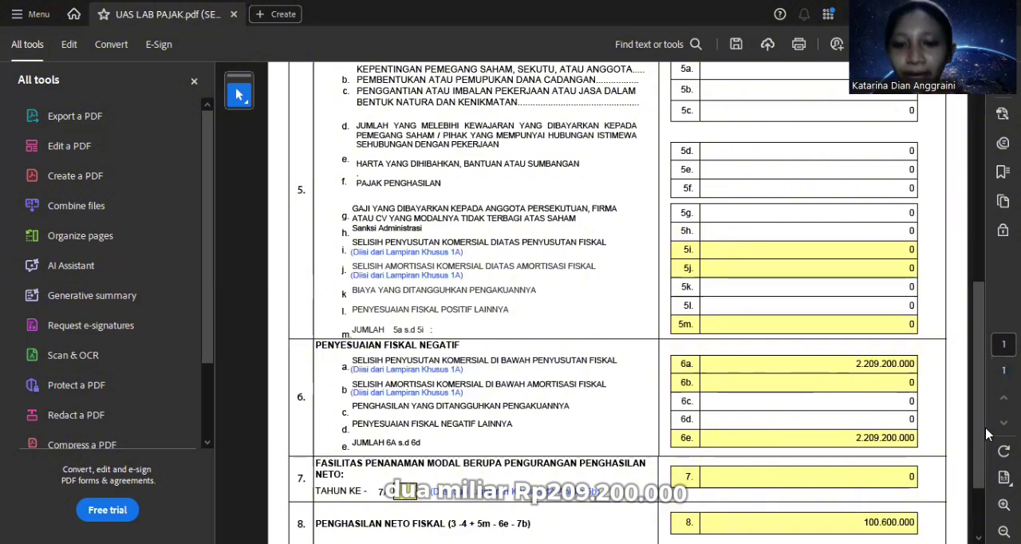
{"action": "scroll", "coordinate": [987, 447], "scroll_direction": "down", "scroll_amount": 2}
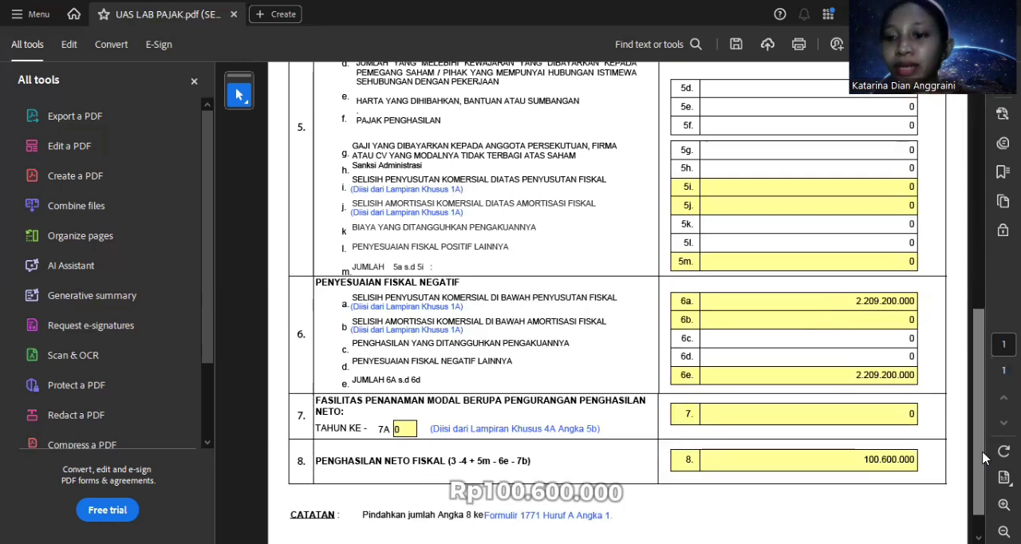
{"action": "left_click_drag", "start_coordinate": [983, 458], "coordinate": [980, 373]}
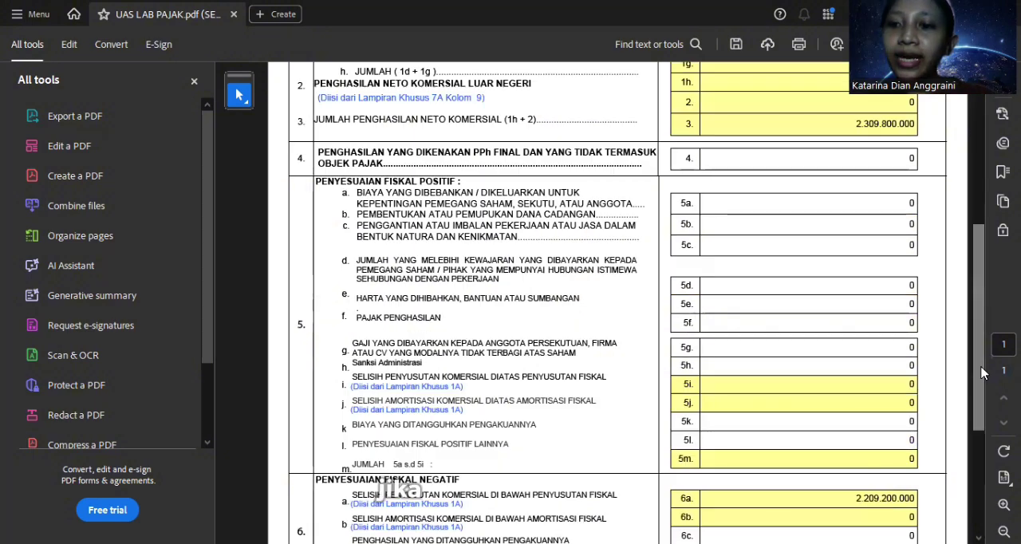
{"action": "scroll", "coordinate": [979, 373], "scroll_direction": "up", "scroll_amount": 5}
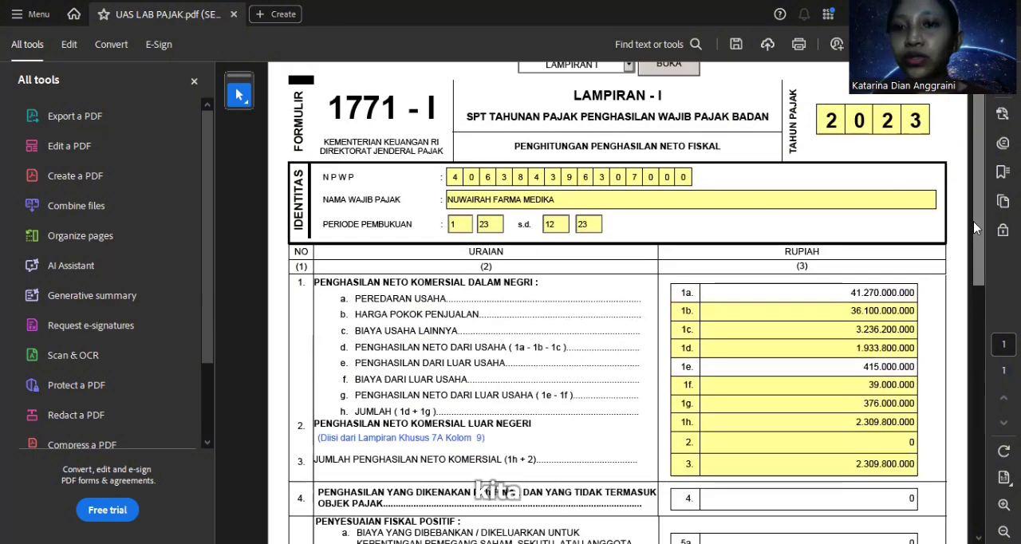
{"action": "scroll", "coordinate": [670, 92], "scroll_direction": "up", "scroll_amount": 1}
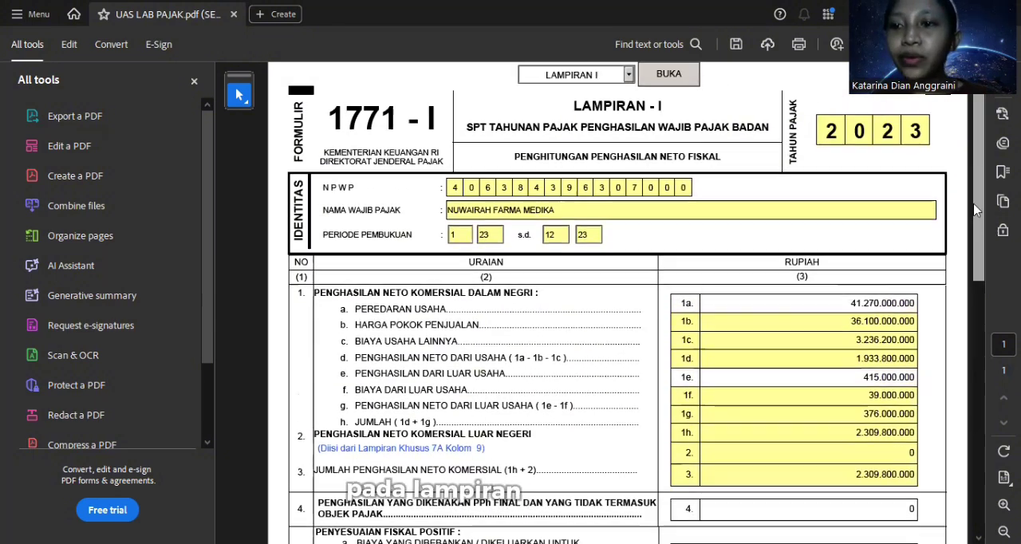
Step: Open the Induk form and review its Penghasilan Kena Pajak, PPh Terutang, Kredit Pajak and PPh Kurang/Lebih Bayar sections
{"action": "left_click", "coordinate": [630, 76]}
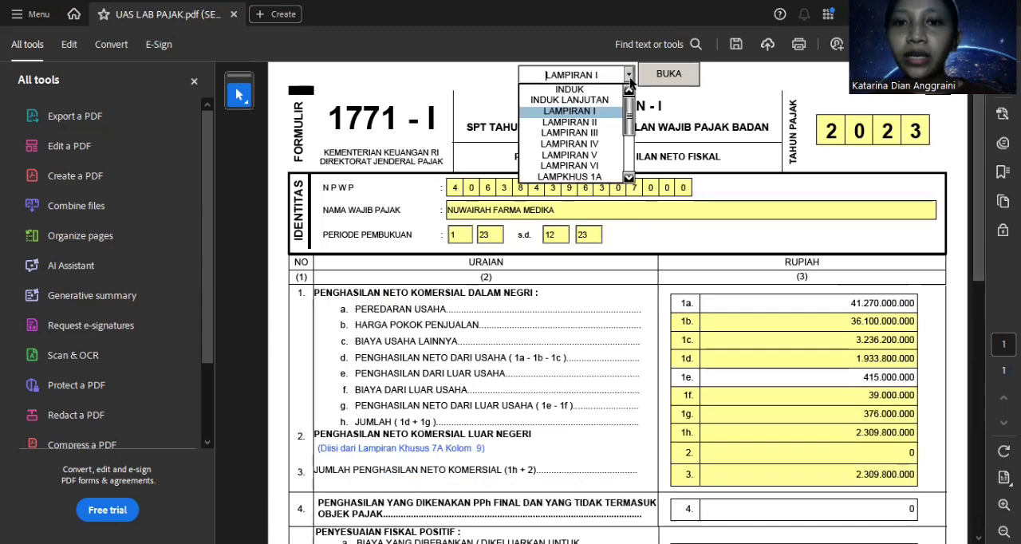
{"action": "left_click", "coordinate": [609, 91]}
{"action": "left_click", "coordinate": [659, 75]}
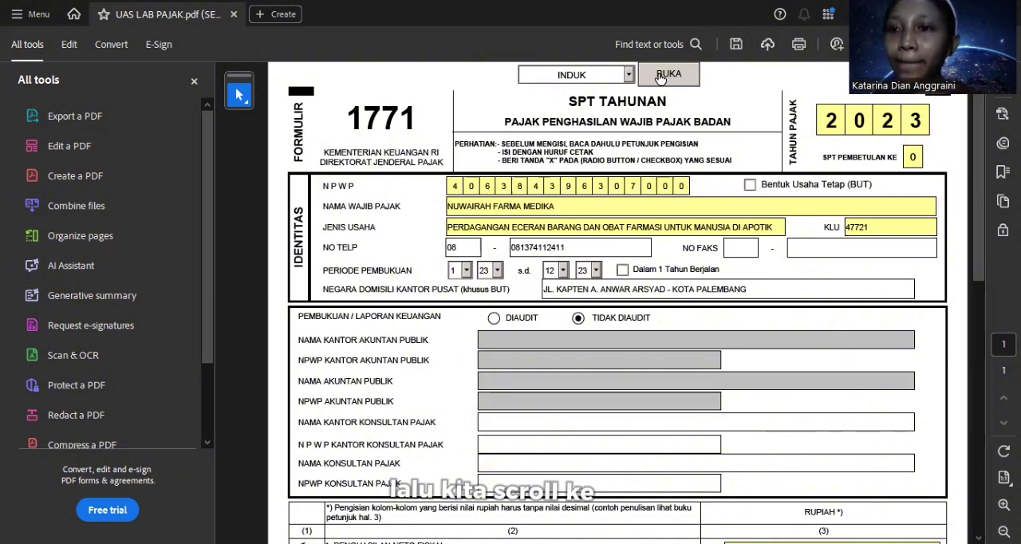
{"action": "left_click_drag", "start_coordinate": [980, 164], "coordinate": [982, 310]}
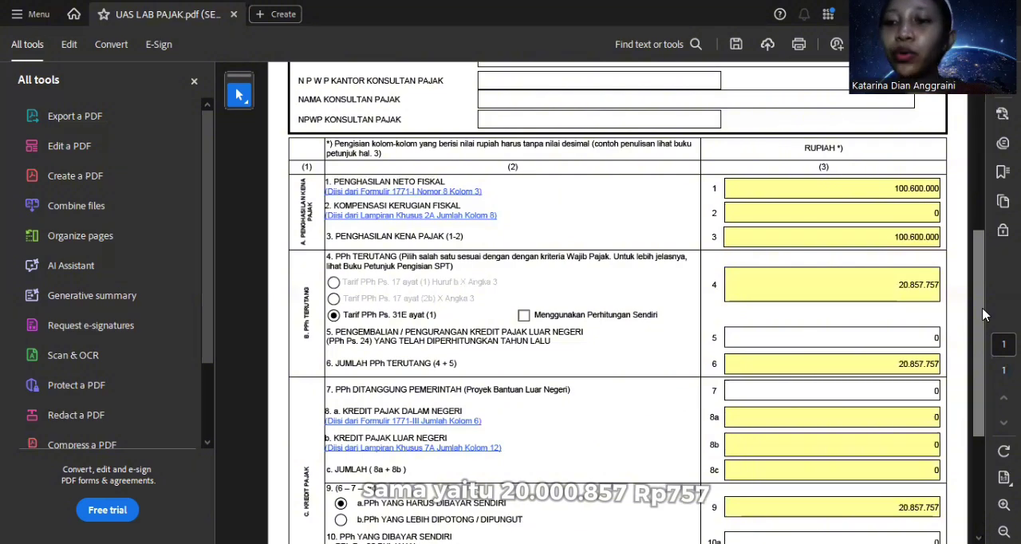
{"action": "left_click_drag", "start_coordinate": [985, 315], "coordinate": [991, 367]}
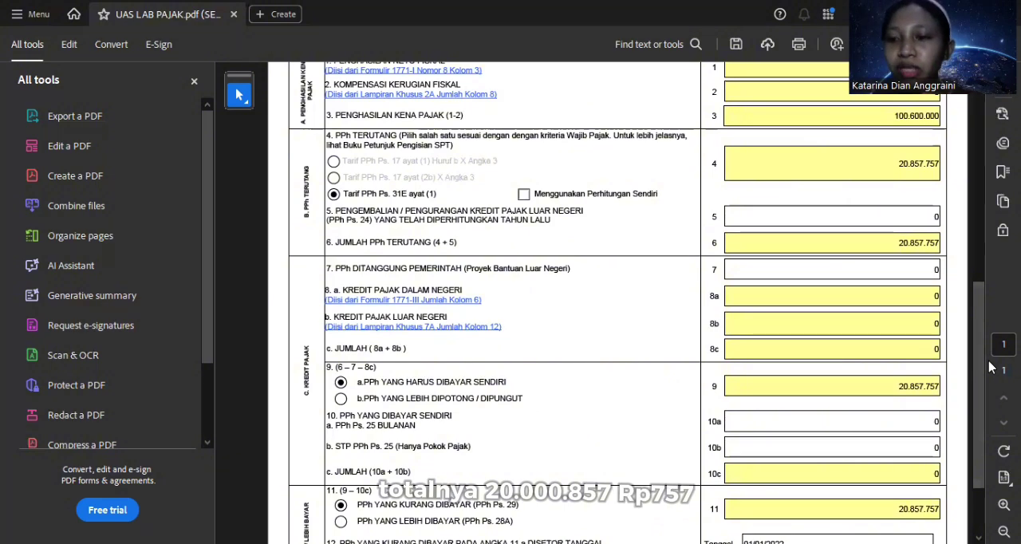
{"action": "left_click_drag", "start_coordinate": [977, 367], "coordinate": [977, 392]}
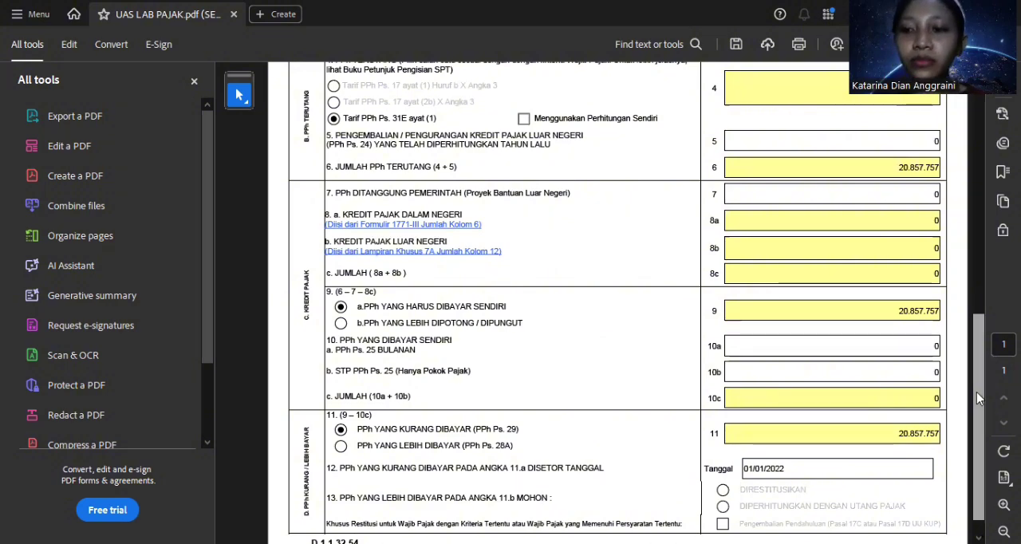
{"action": "left_click_drag", "start_coordinate": [980, 399], "coordinate": [963, 275]}
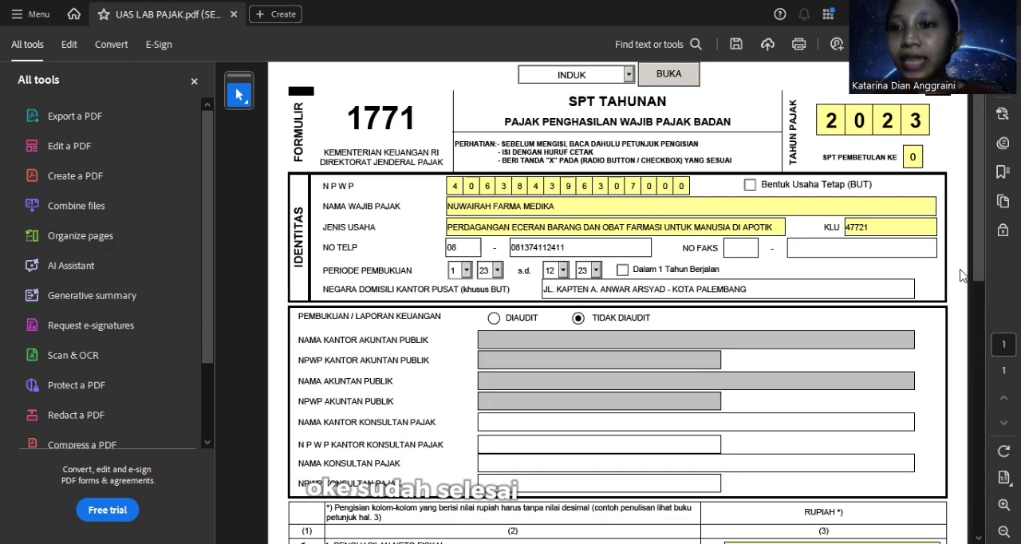